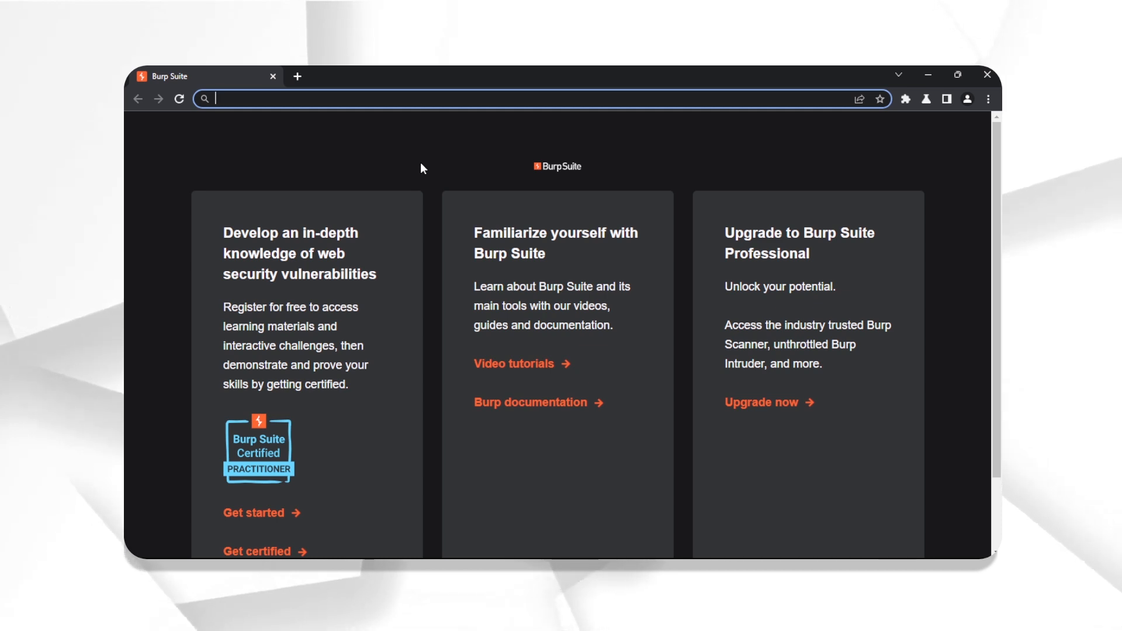
- Load the crAPI login page at 127.0.0.1:8888 and open a second browser tab
type("127.0.0.1")
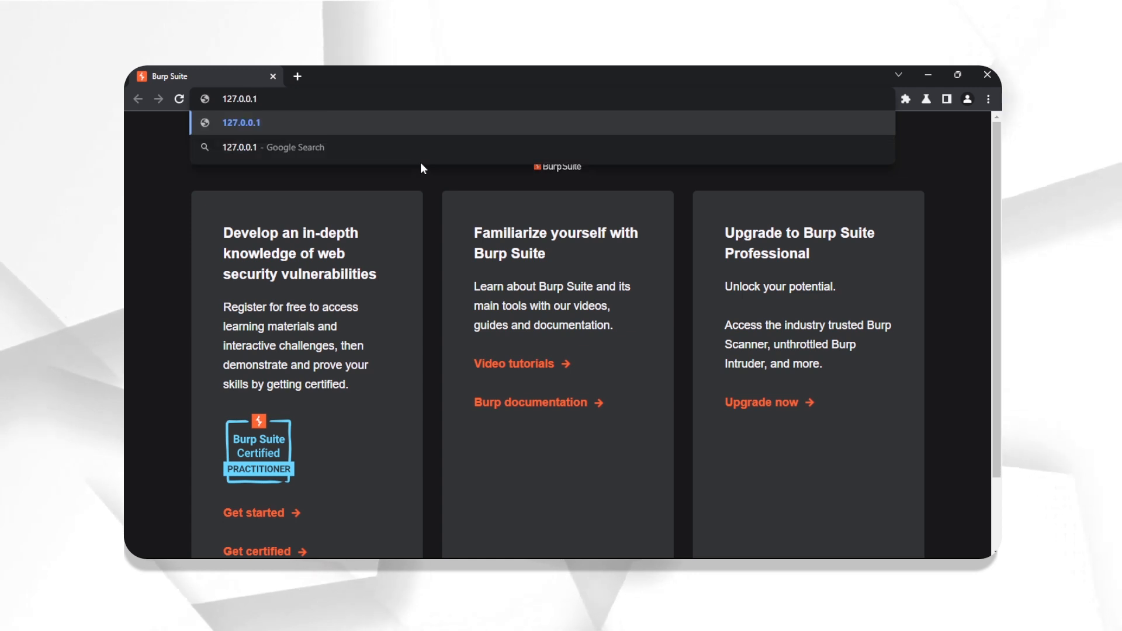
type(":")
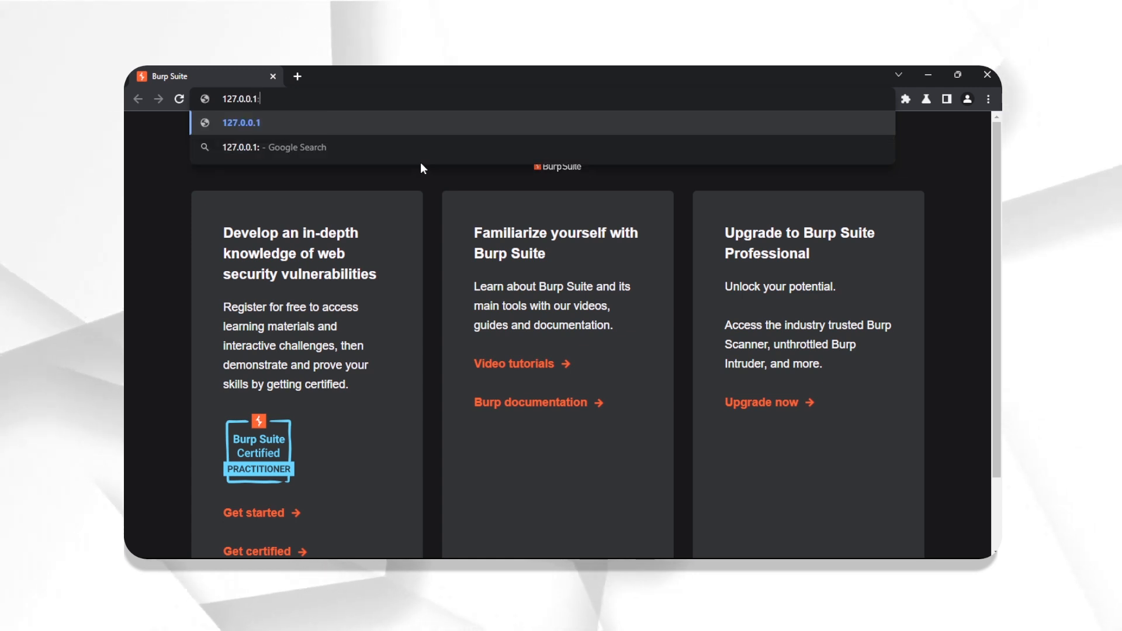
type("8888")
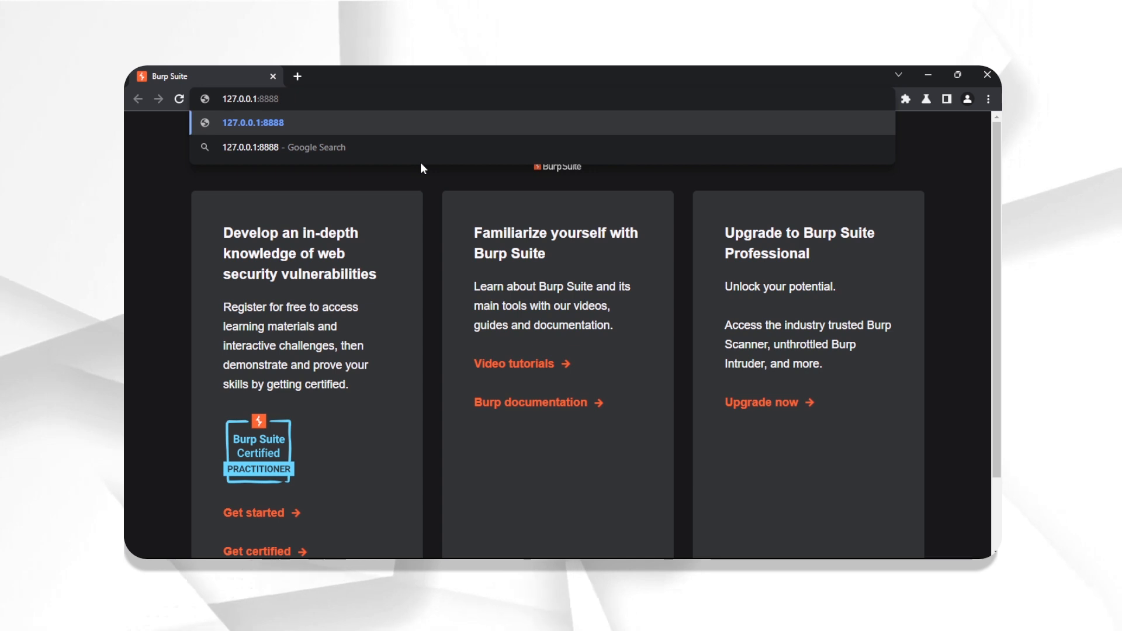
key("Return")
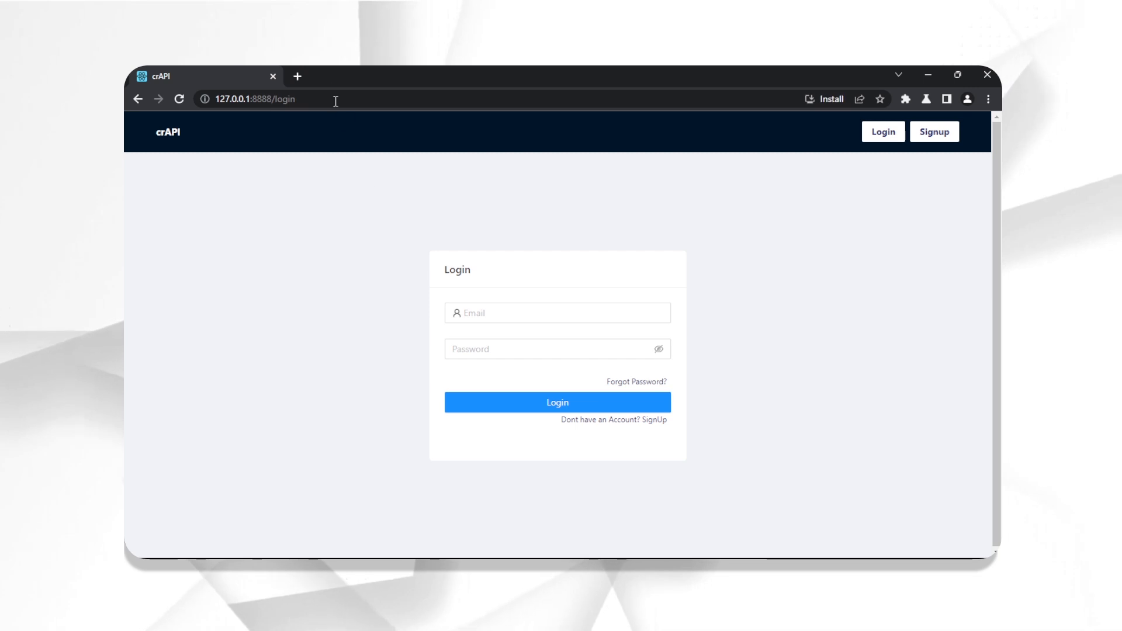
left_click(297, 76)
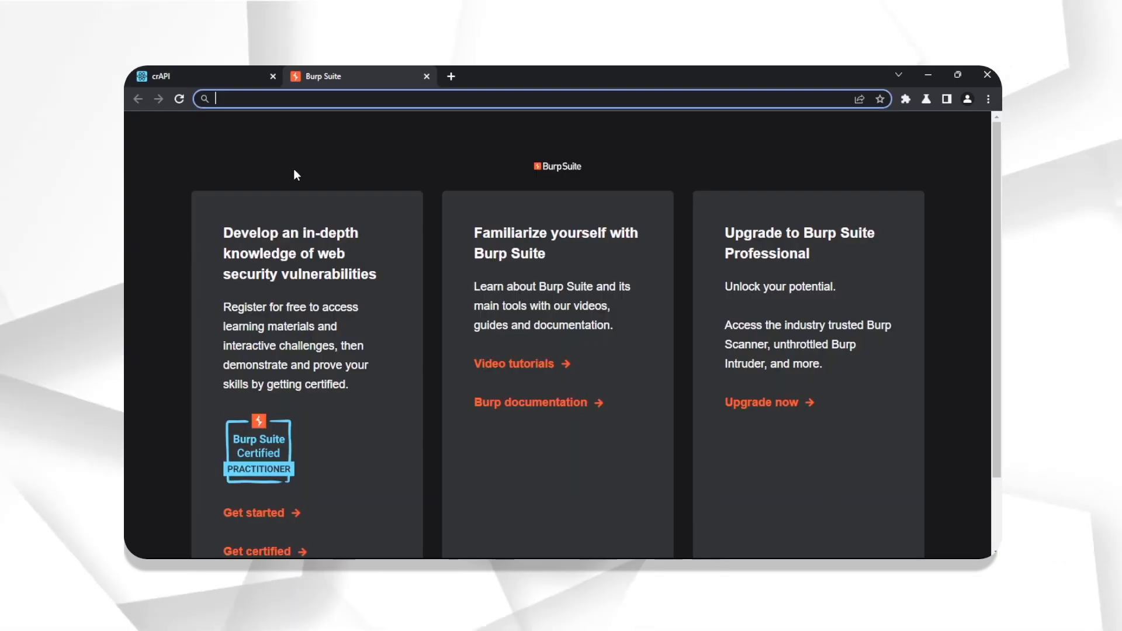
- Load the MailHog inbox at 127.0.0.1:8025, then return to the crAPI login tab
type("127")
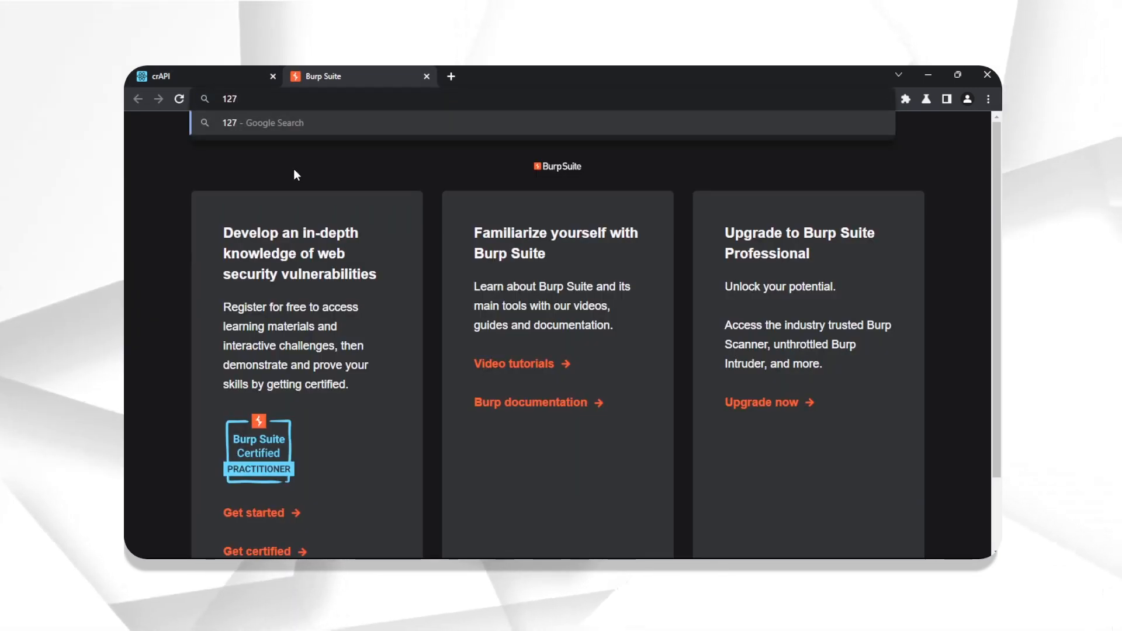
type(".0.0.1")
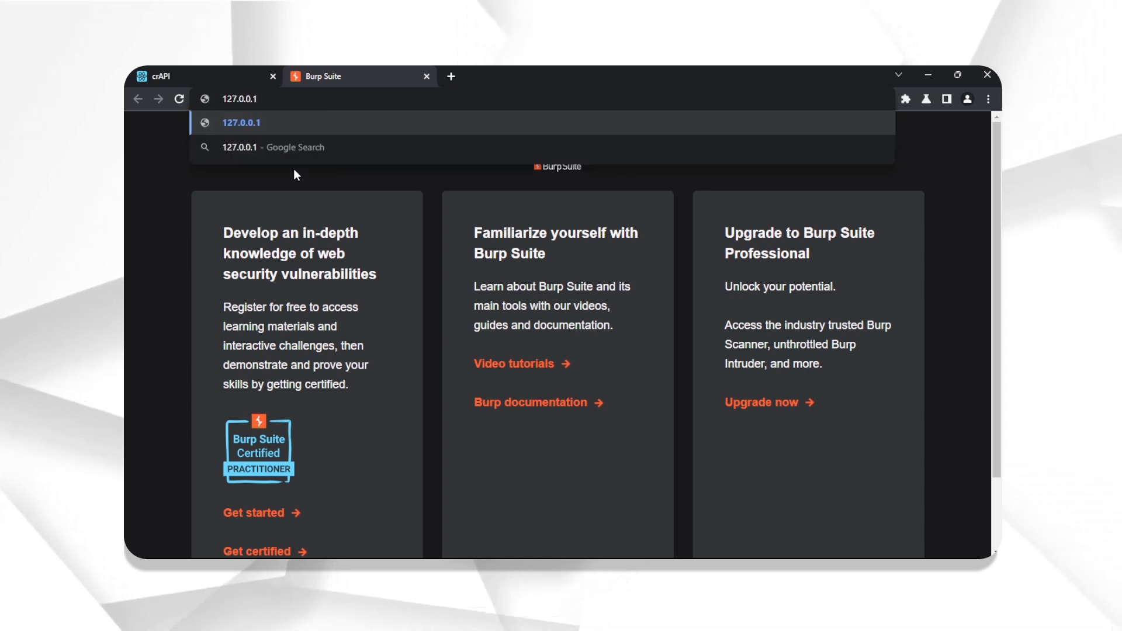
type(":802")
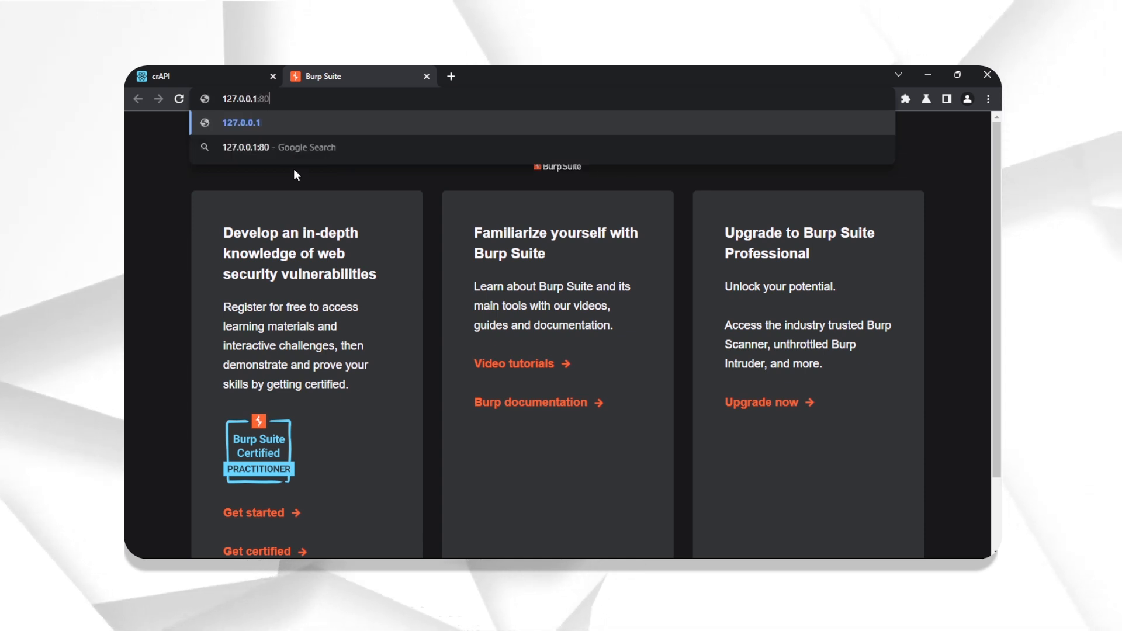
type("5")
key("Return")
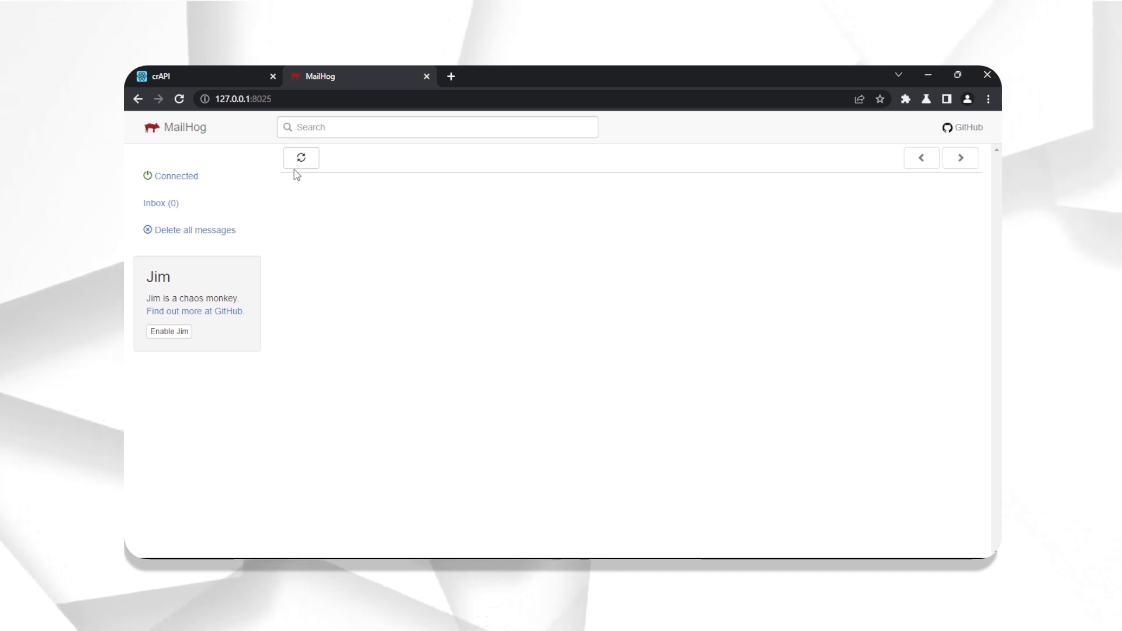
left_click(131, 74)
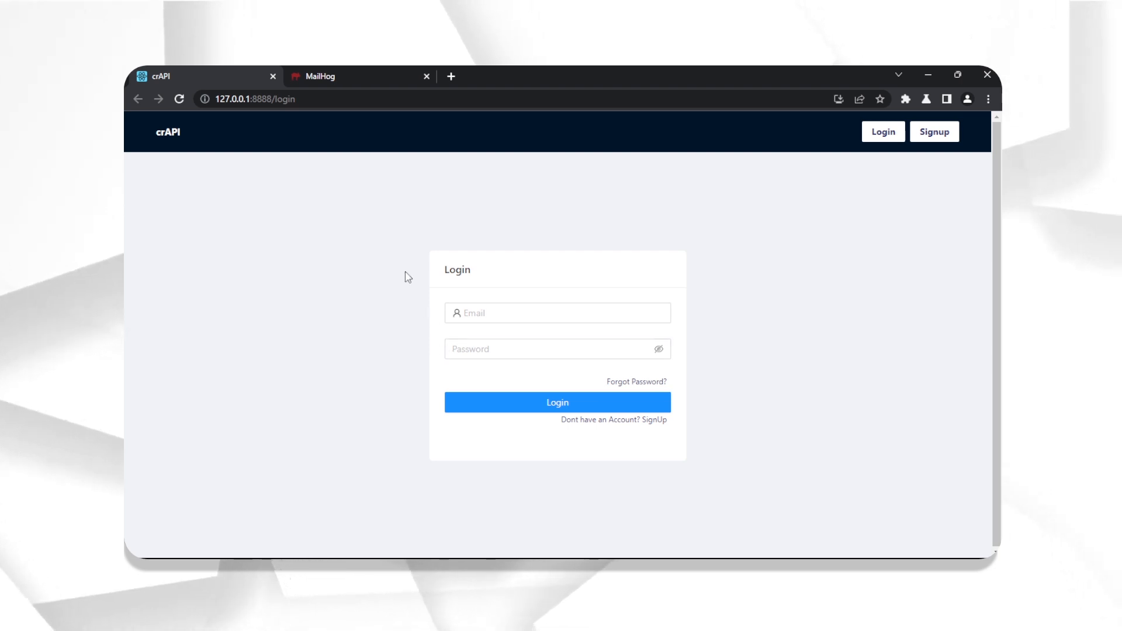
left_click(352, 68)
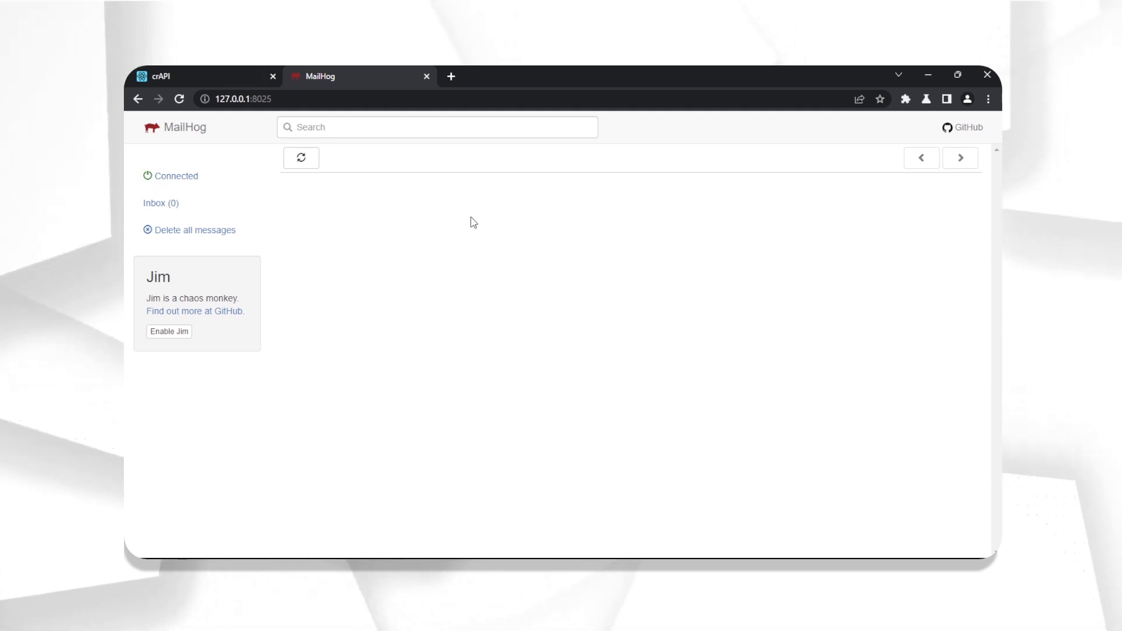
left_click(201, 69)
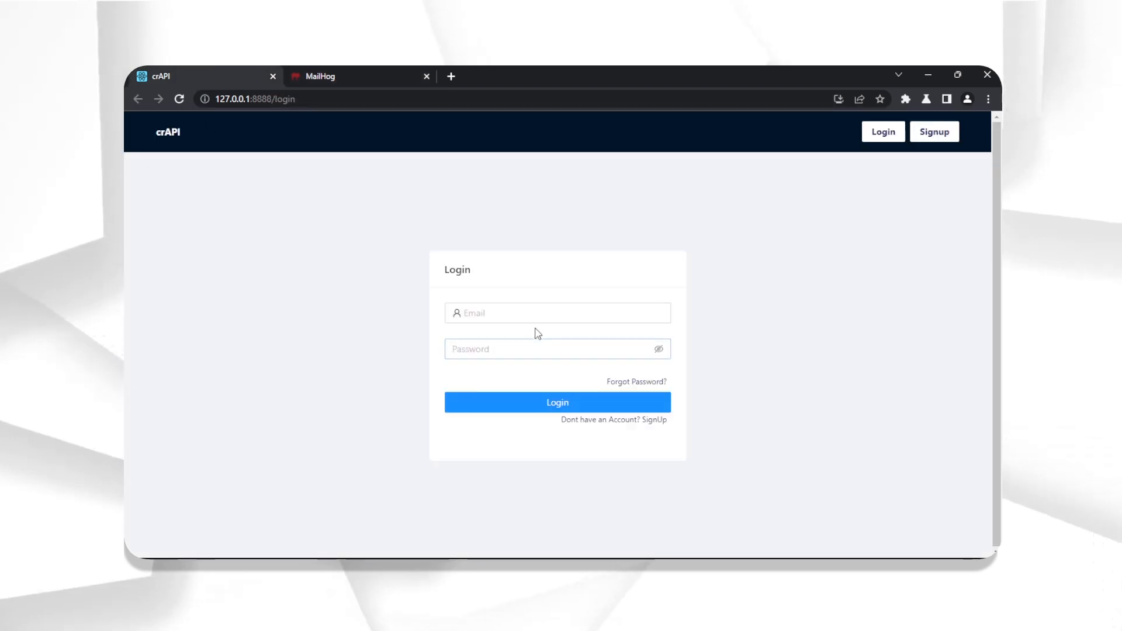
left_click(559, 314)
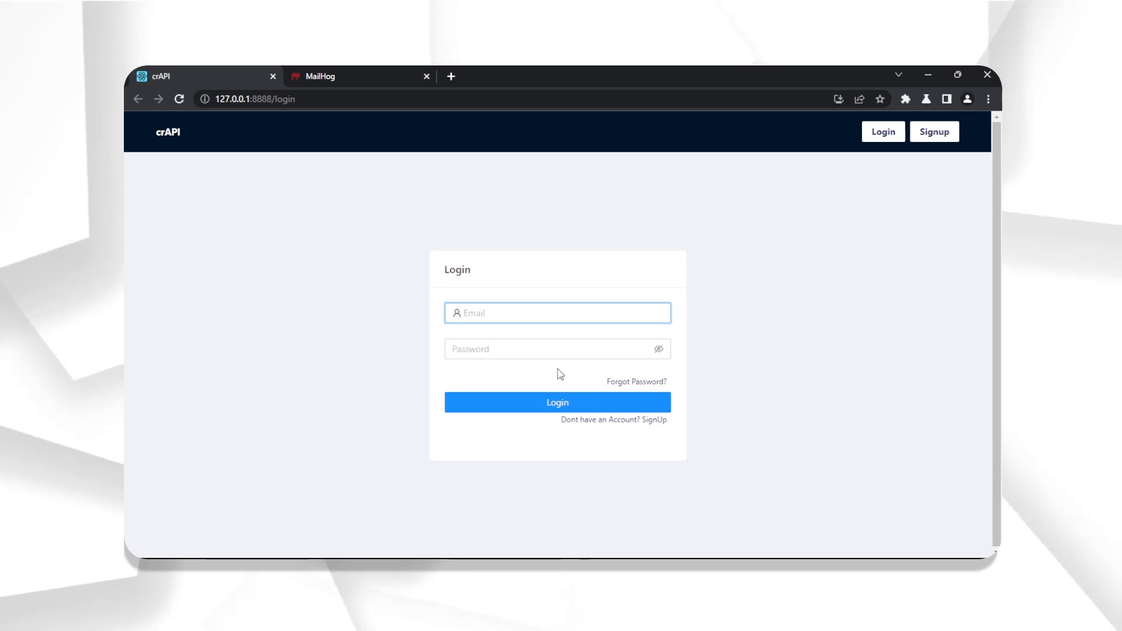
- Open the signup form and fill in the new user's full name, email and phone number
left_click(651, 425)
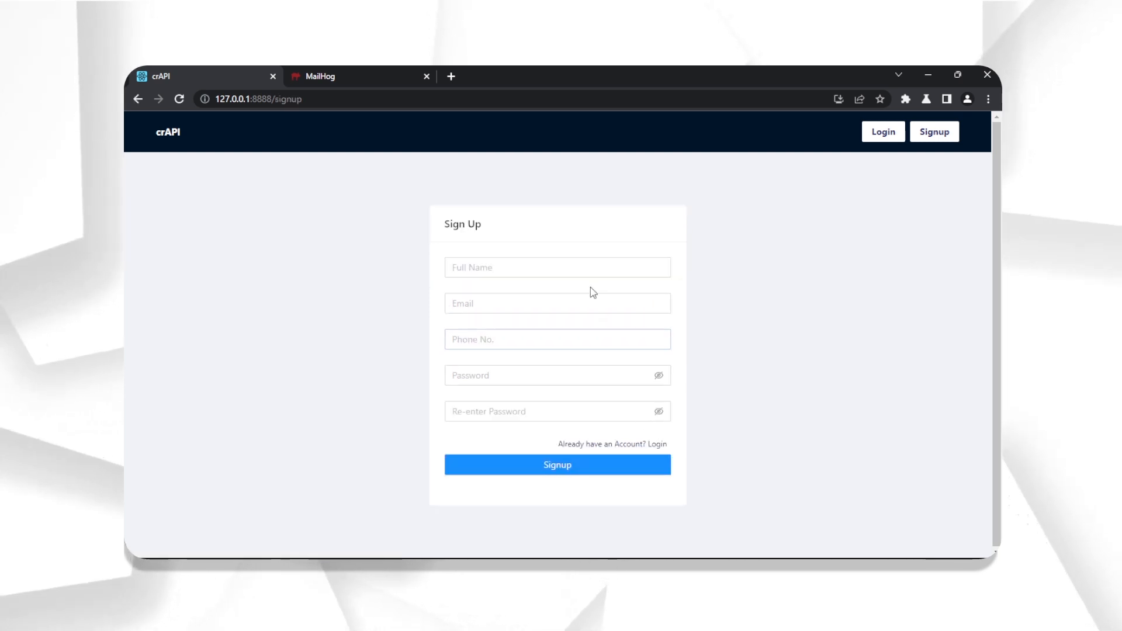
left_click(582, 271)
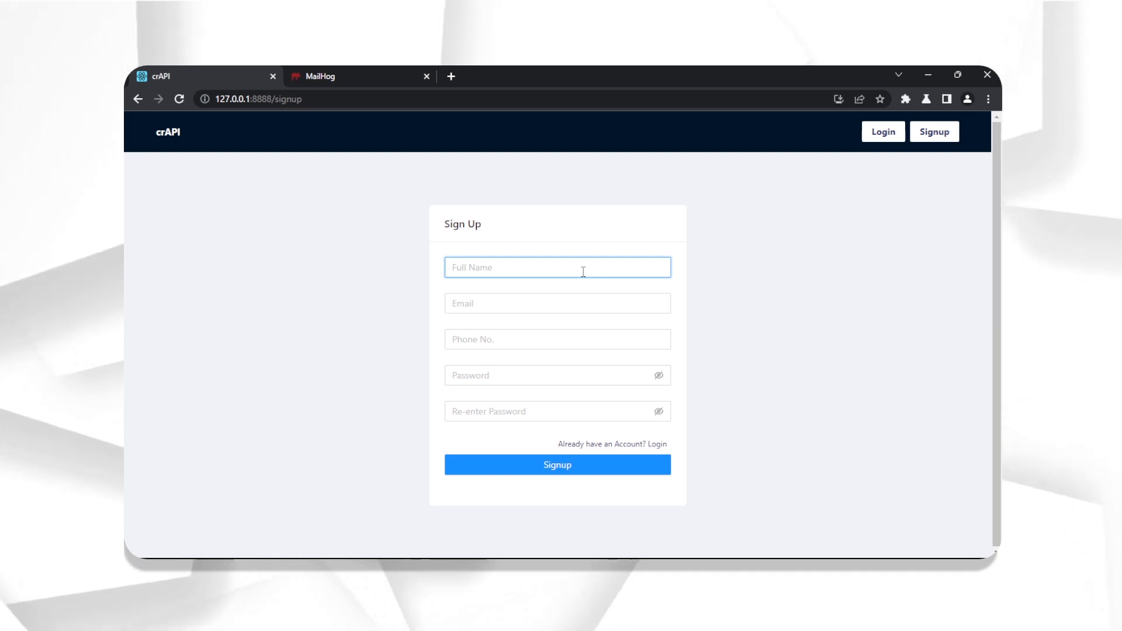
key("Tab")
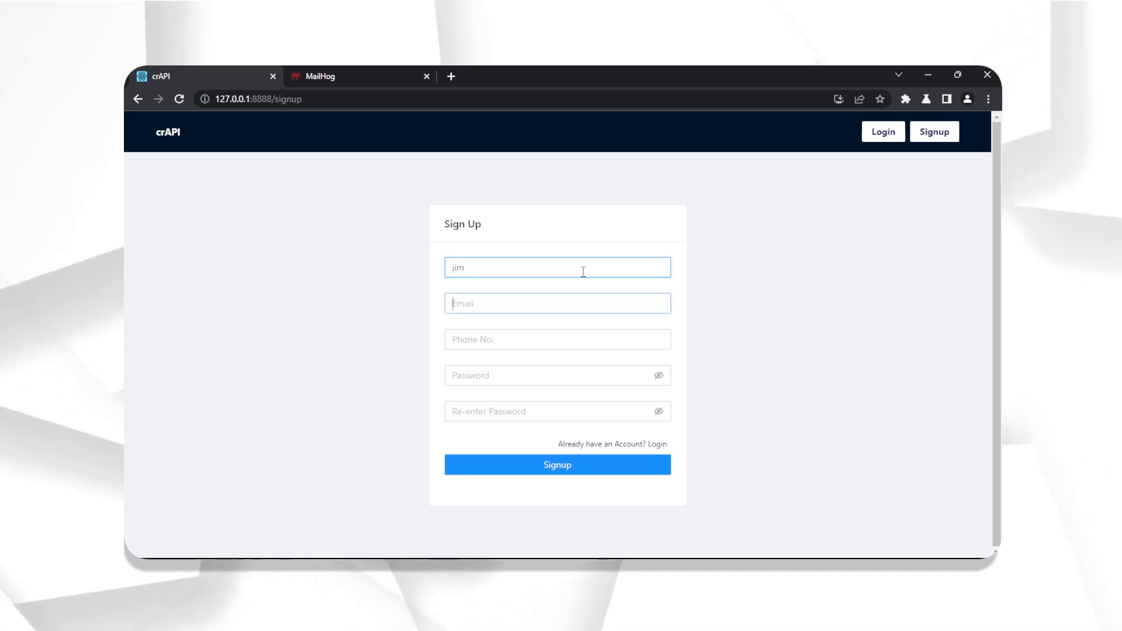
type("j")
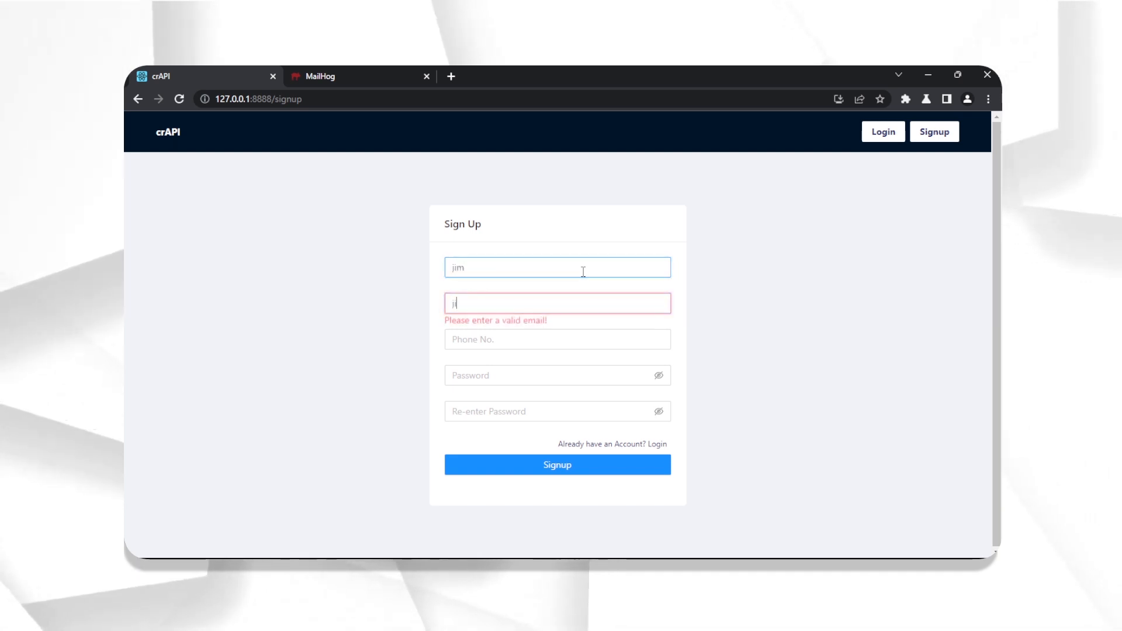
type("im@jim.")
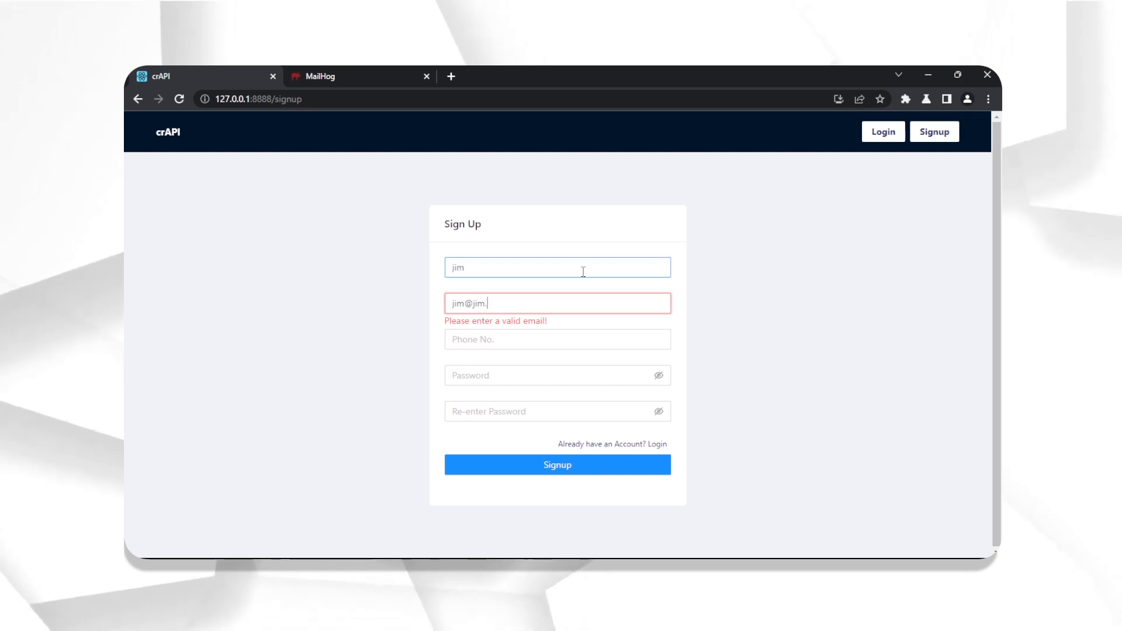
type("com")
key("Tab")
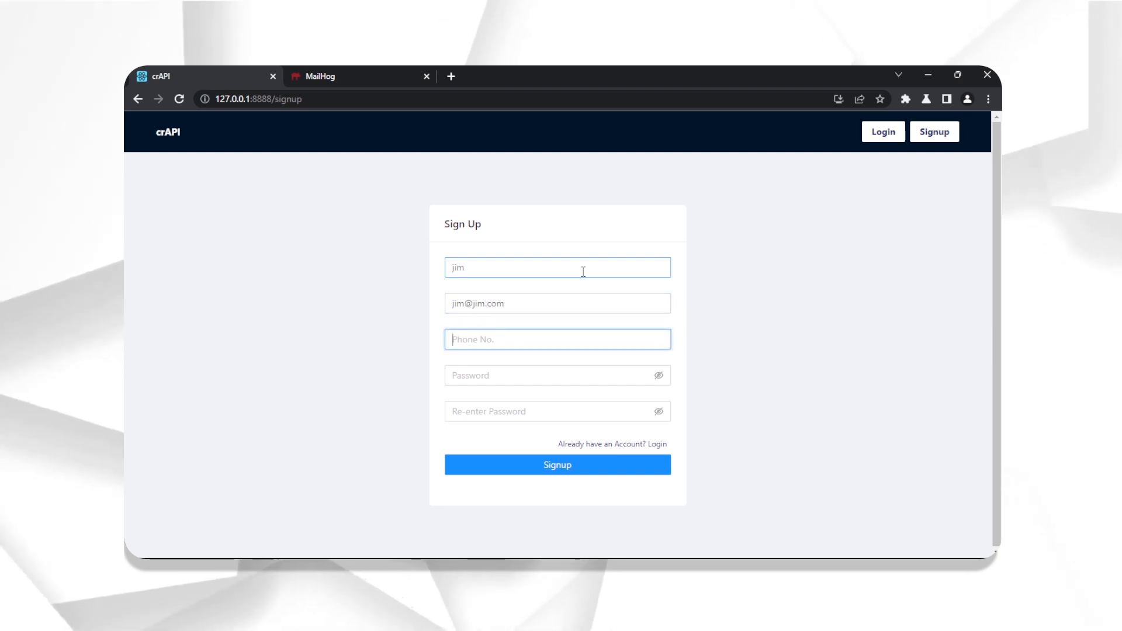
type("123")
- Enter and confirm the account password, submit the signup, and dismiss the success message
key("Tab")
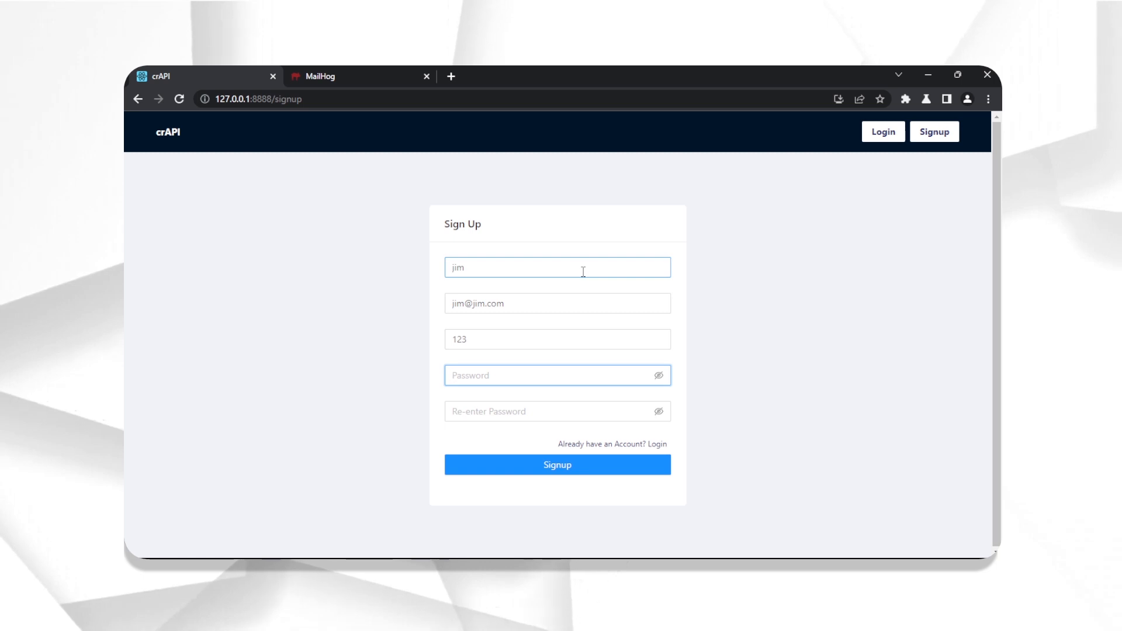
type("1234")
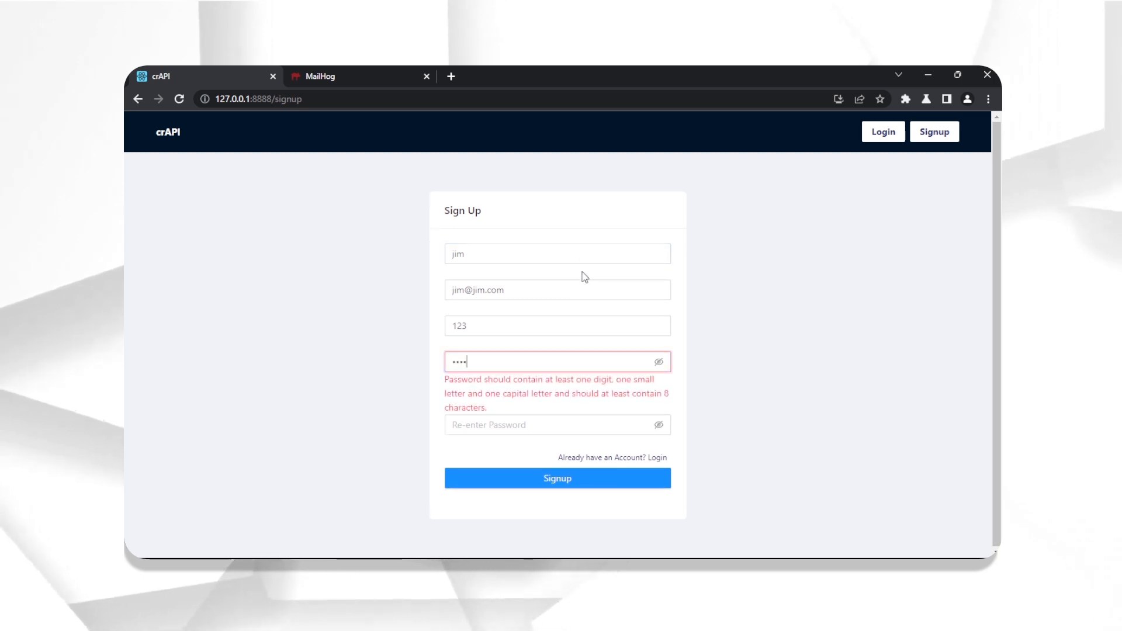
type("Abcd!")
key("Tab")
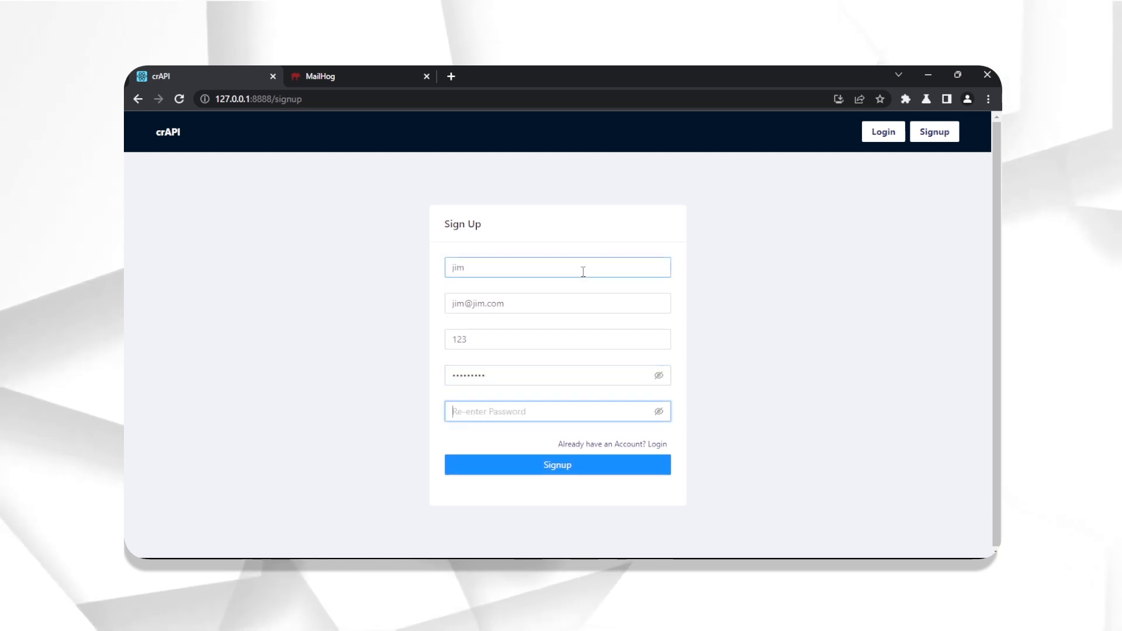
type("1234Ab")
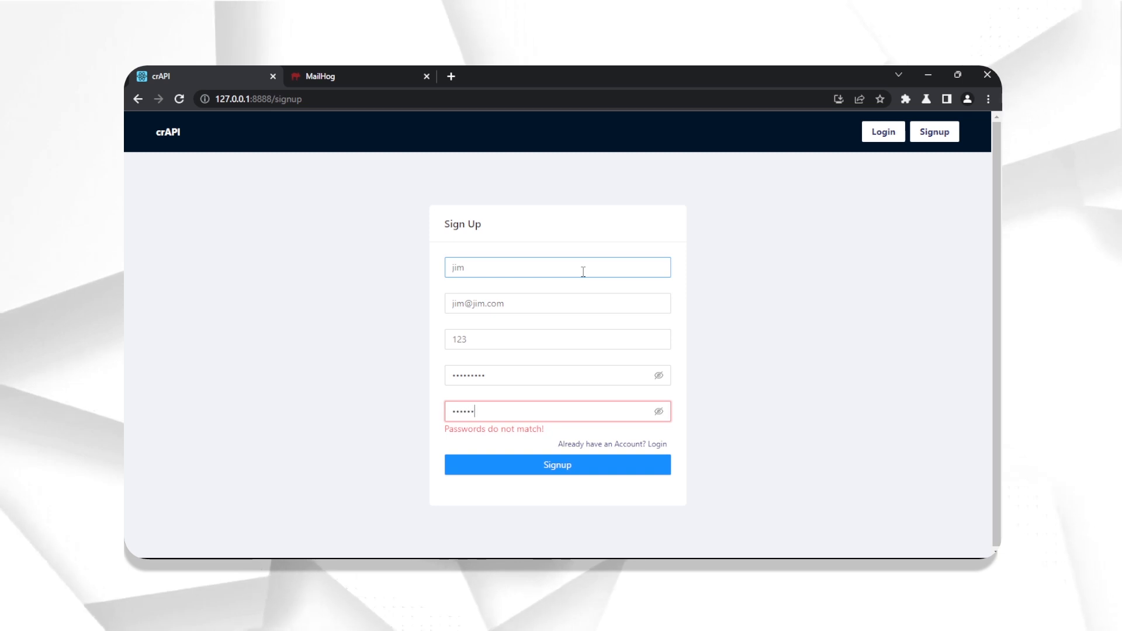
type("cd!")
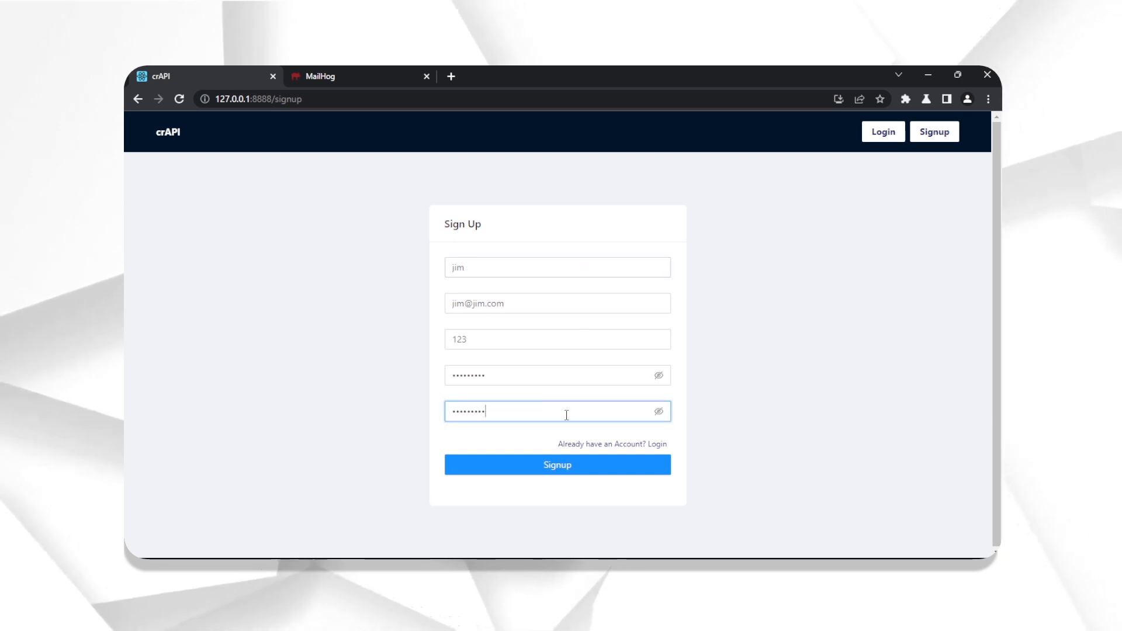
left_click(571, 467)
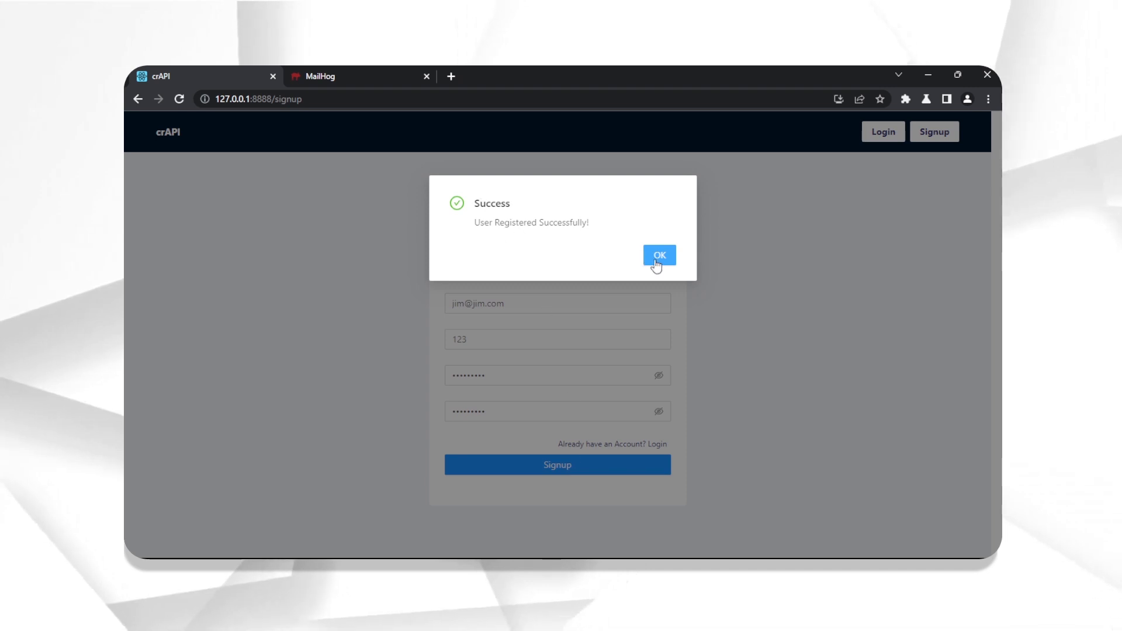
left_click(657, 261)
left_click(600, 316)
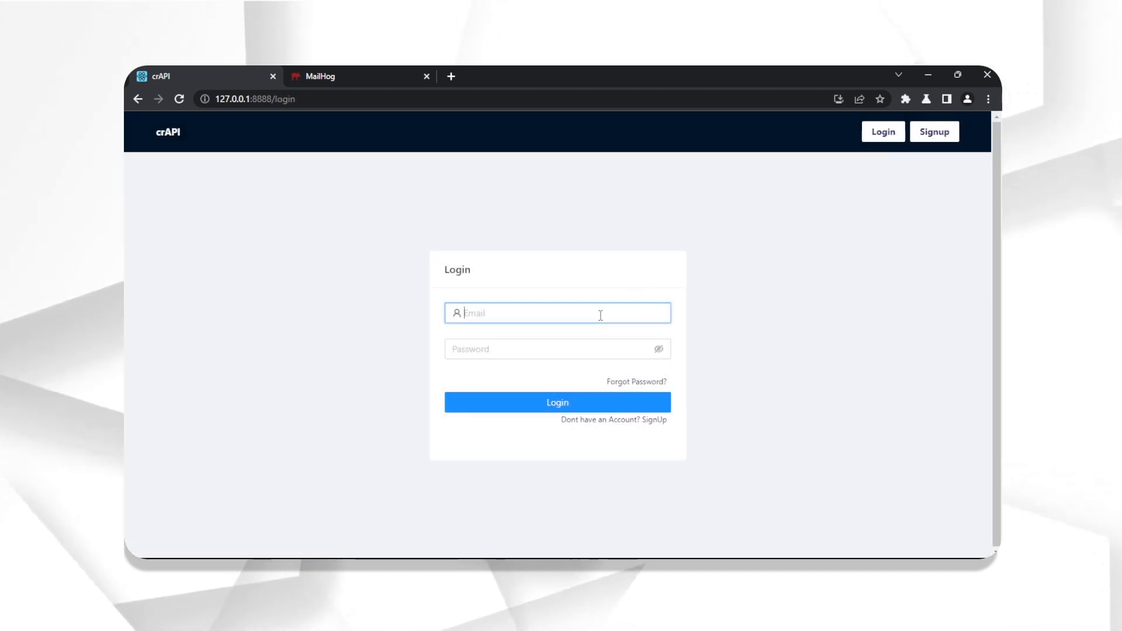
- Log in with the newly registered account's email and password
type("jim@")
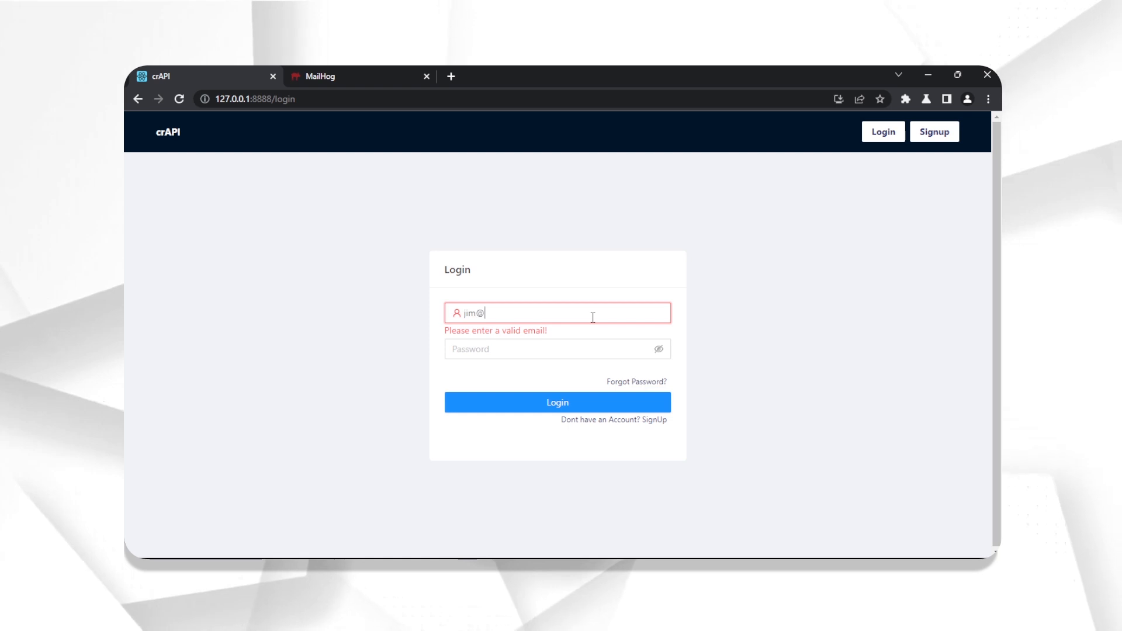
type("jim.com")
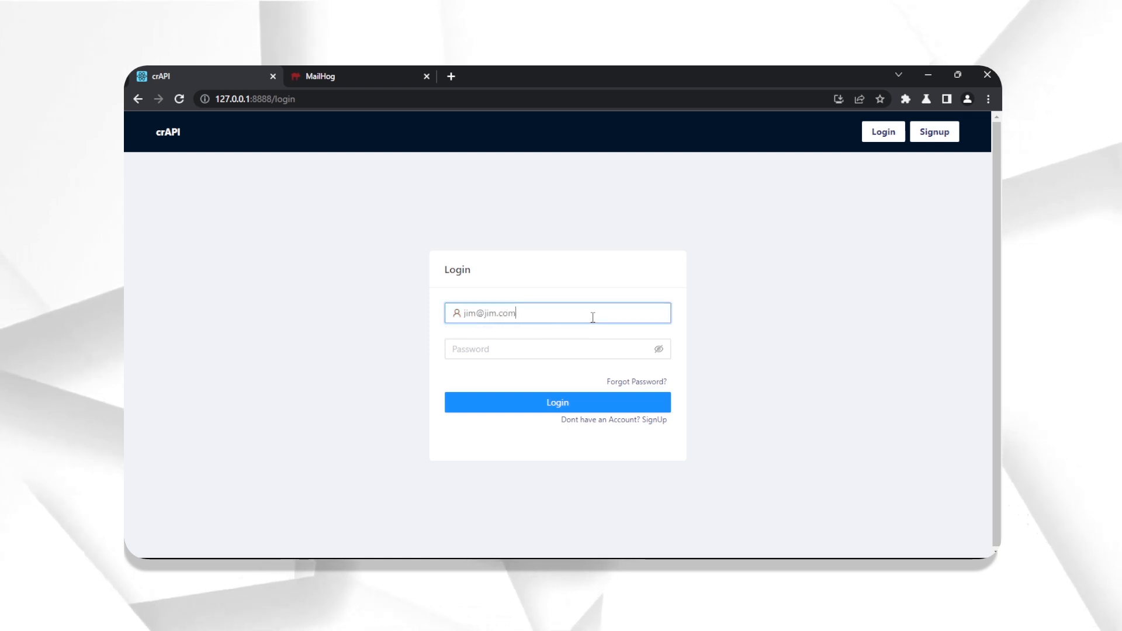
key("Tab")
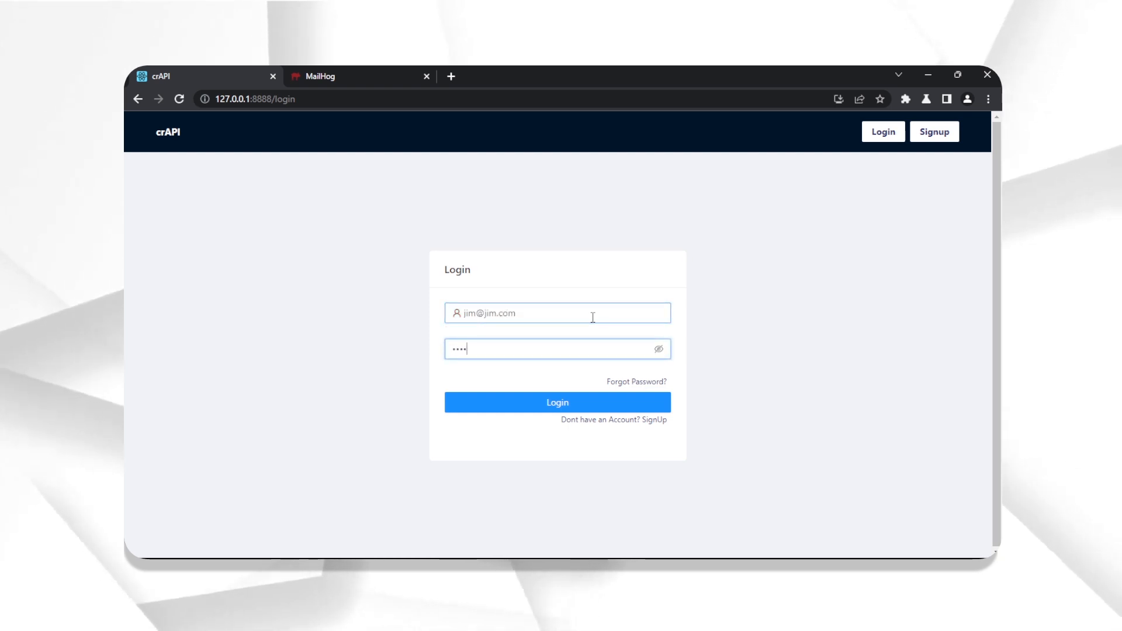
type("•••••••••")
key("Return")
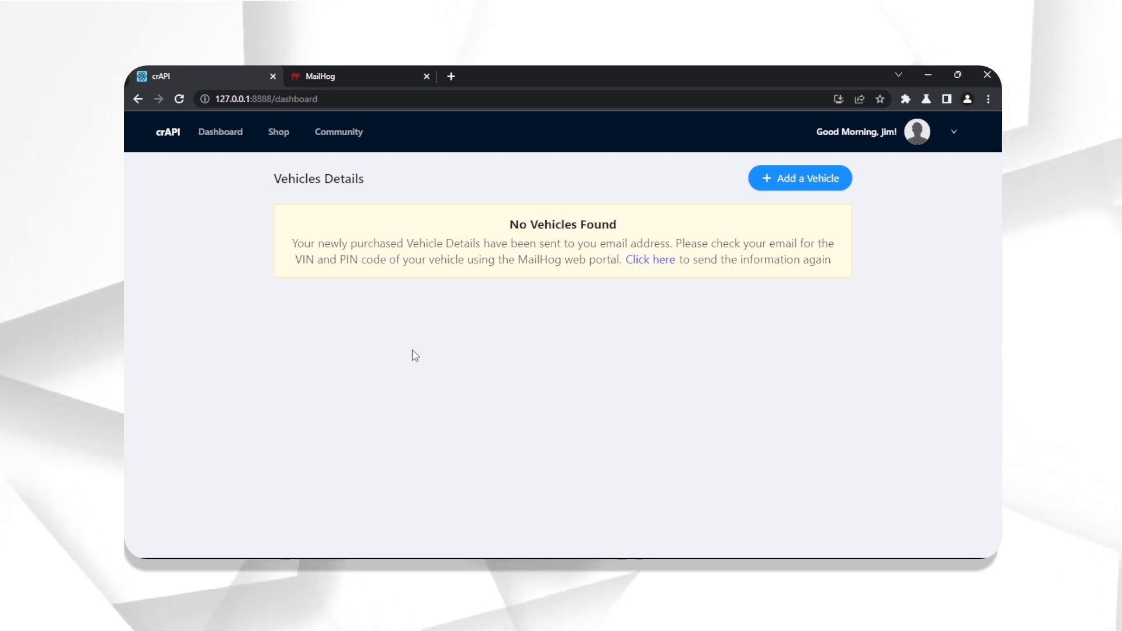
- Start adding a vehicle and paste the VIN from the MailHog welcome email
left_click(371, 73)
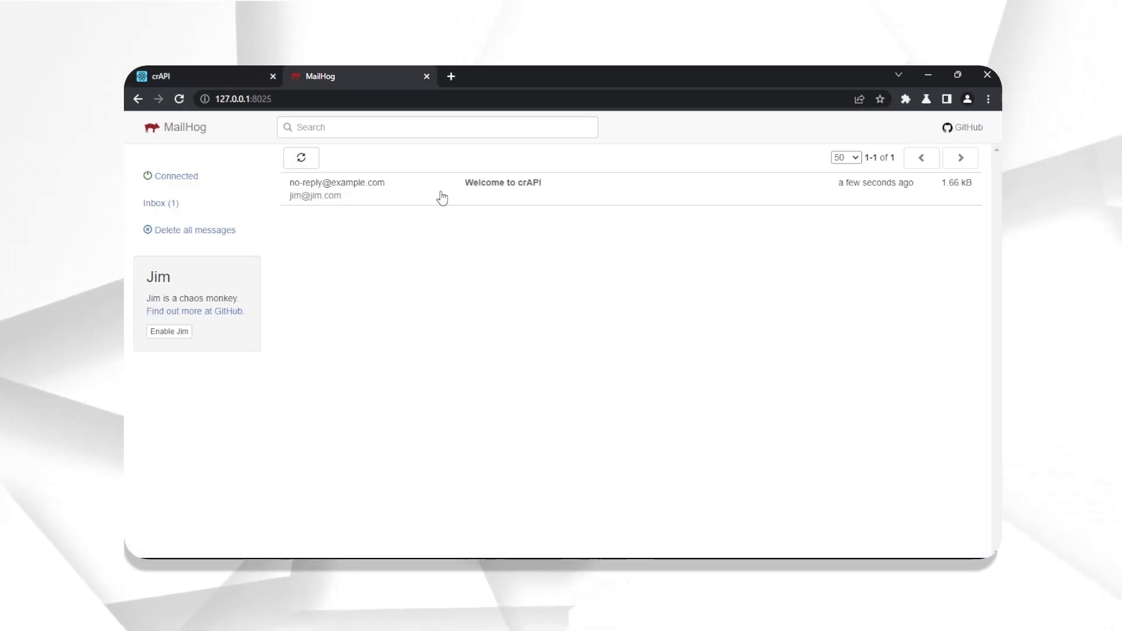
left_click(195, 68)
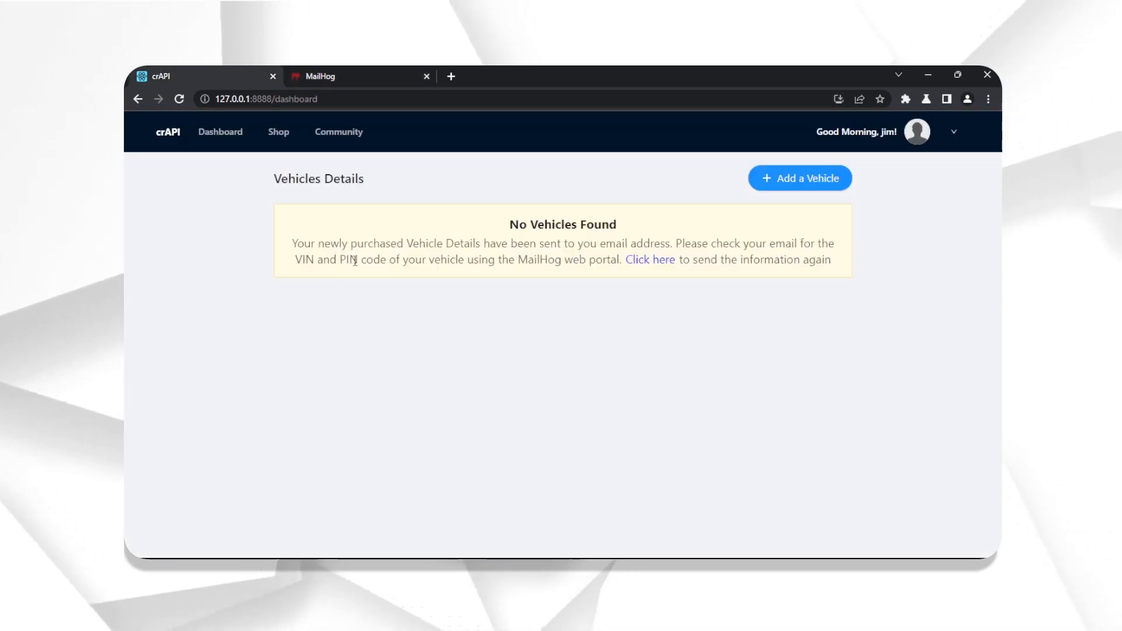
left_click(783, 188)
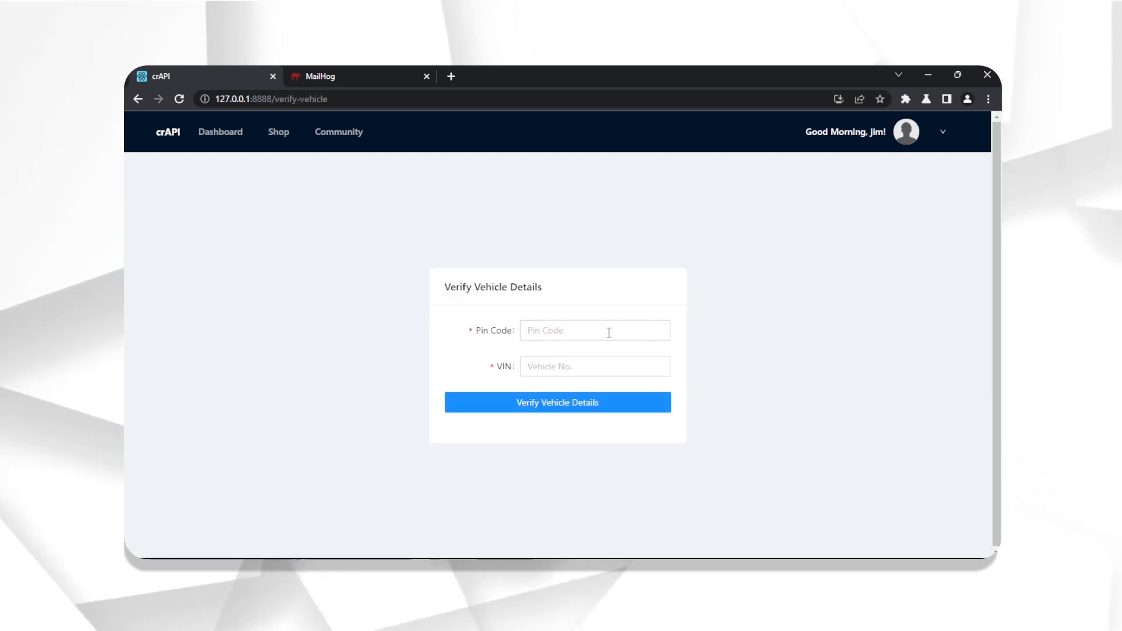
left_click(359, 75)
left_click(437, 199)
double_click(476, 318)
key("ctrl+c")
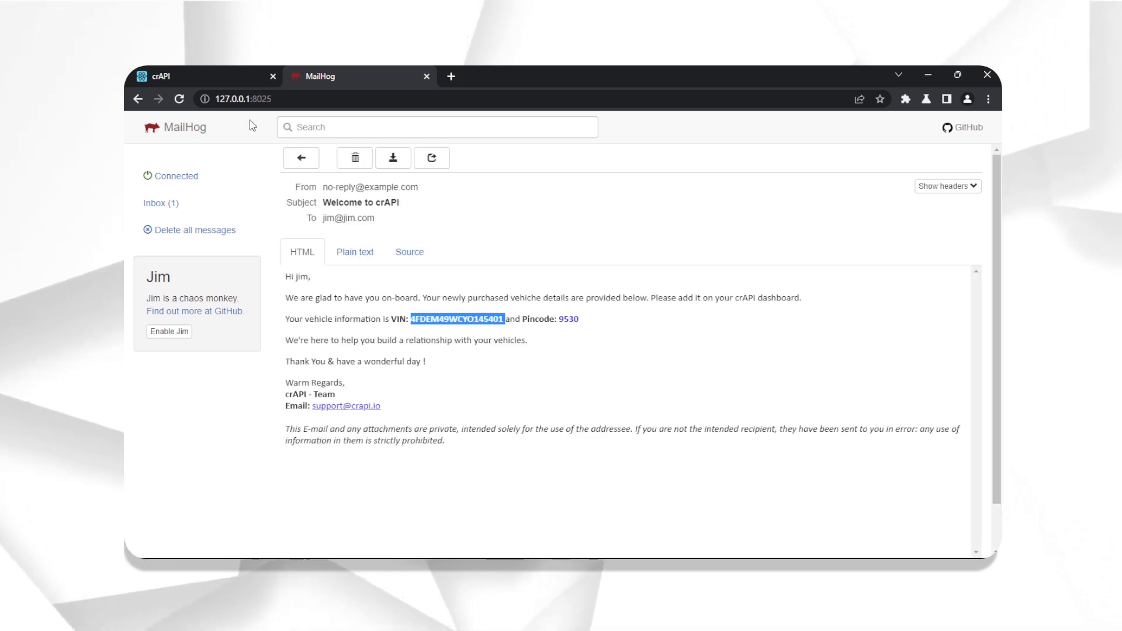
left_click(224, 70)
left_click(551, 365)
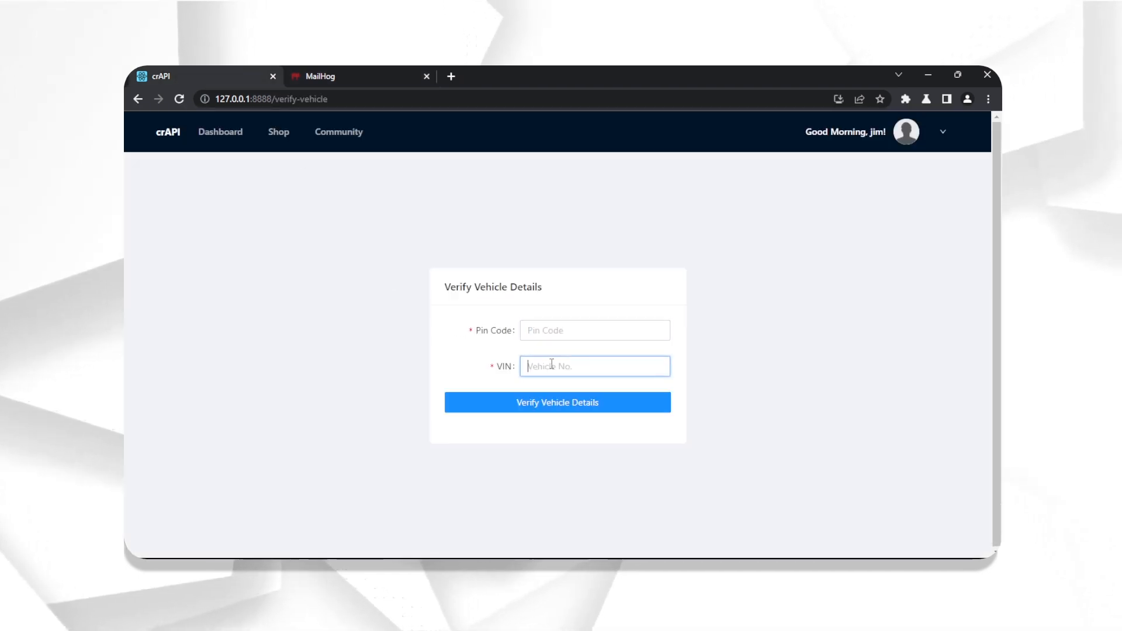
key("ctrl+v")
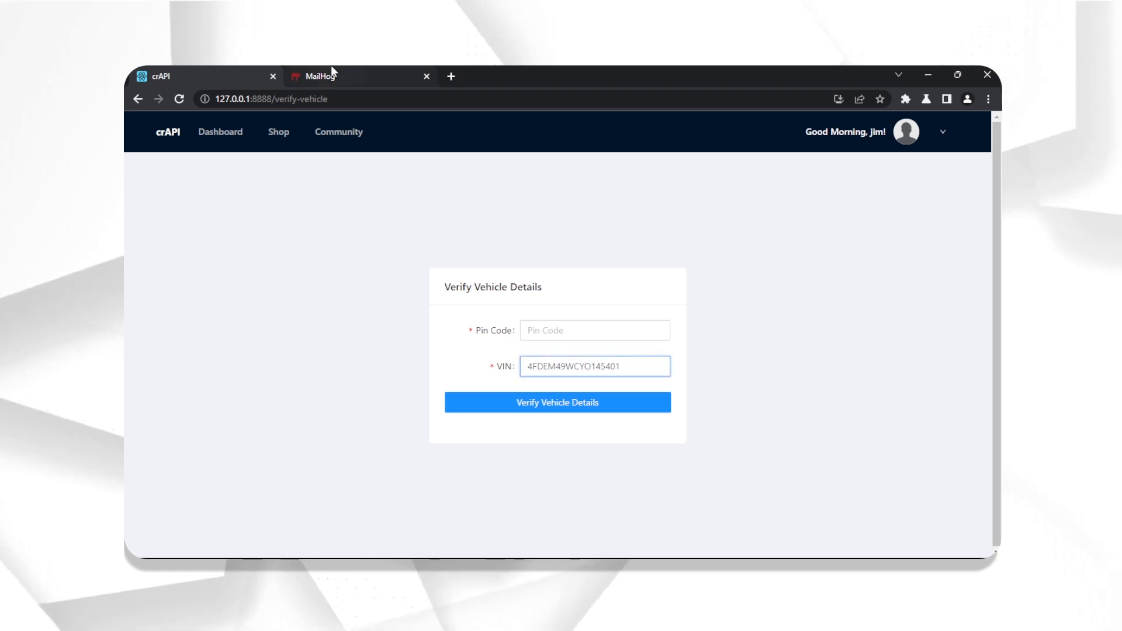
- Enter the Pincode from the welcome email and submit the vehicle details for verification
left_click(331, 75)
left_click_drag(559, 319, 578, 319)
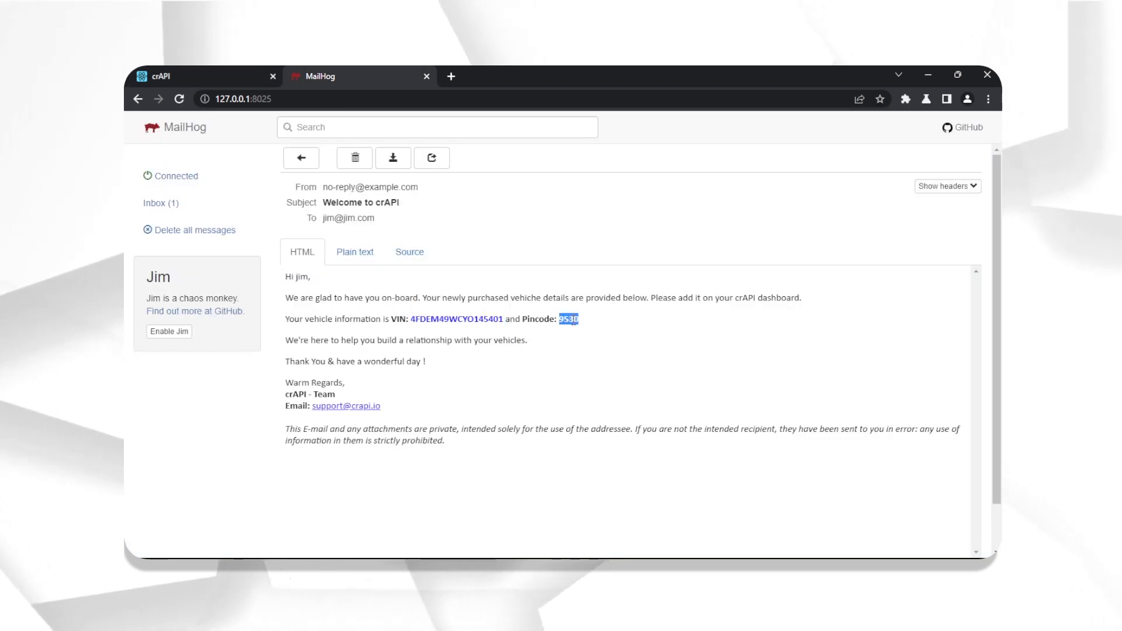
left_click(263, 79)
left_click(602, 334)
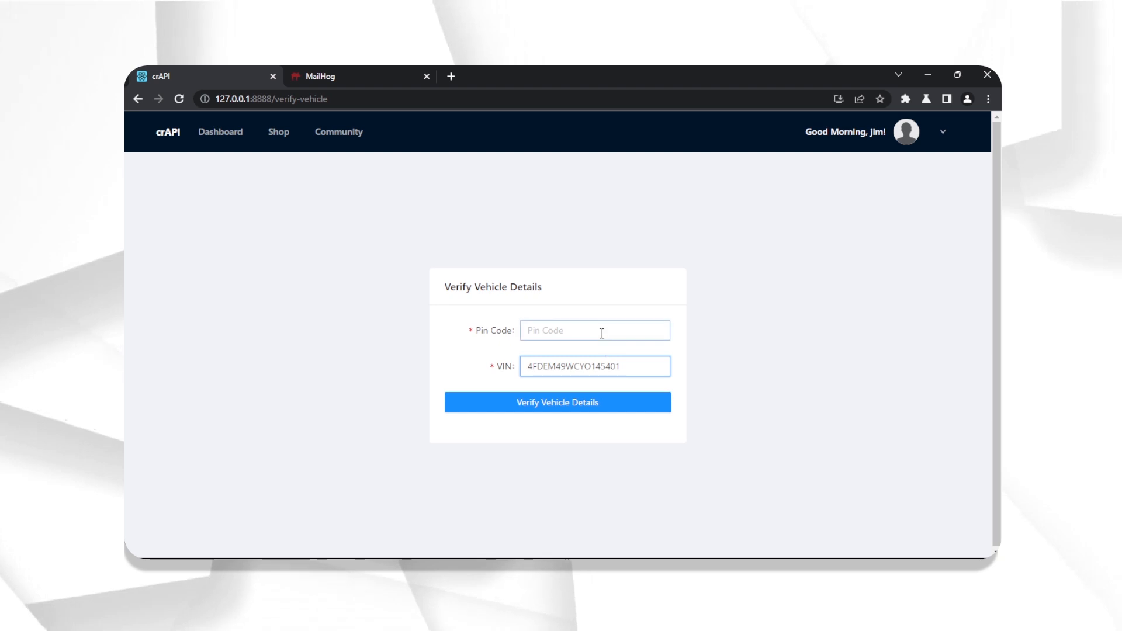
left_click(602, 333)
left_click(598, 402)
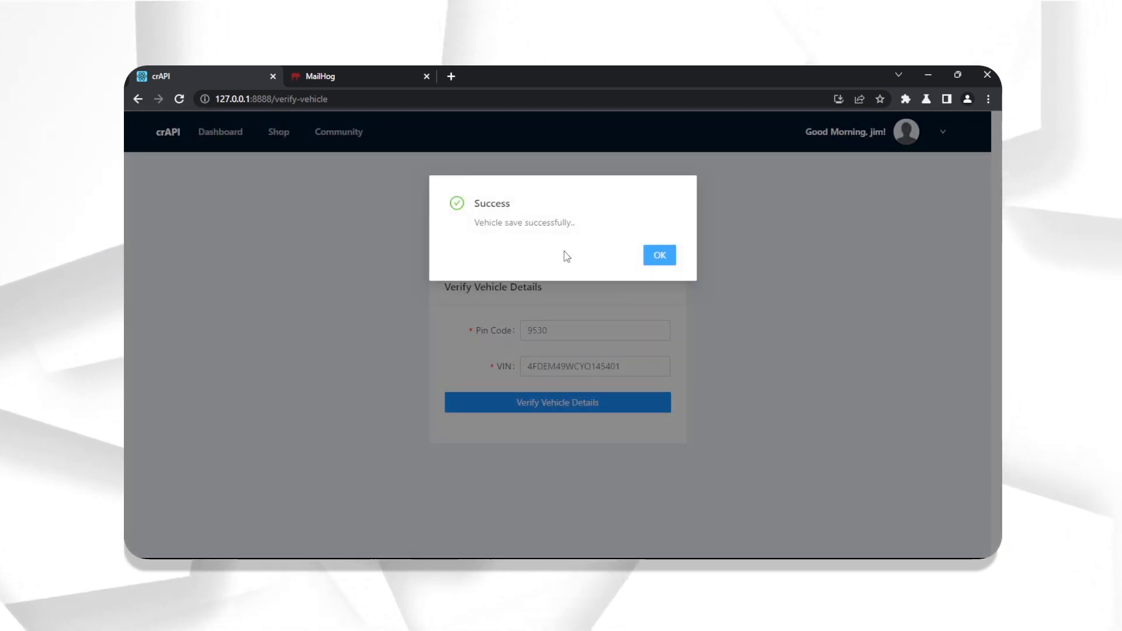
- Dismiss the success message and review the Audi RS7 details and location map on the dashboard
left_click(668, 255)
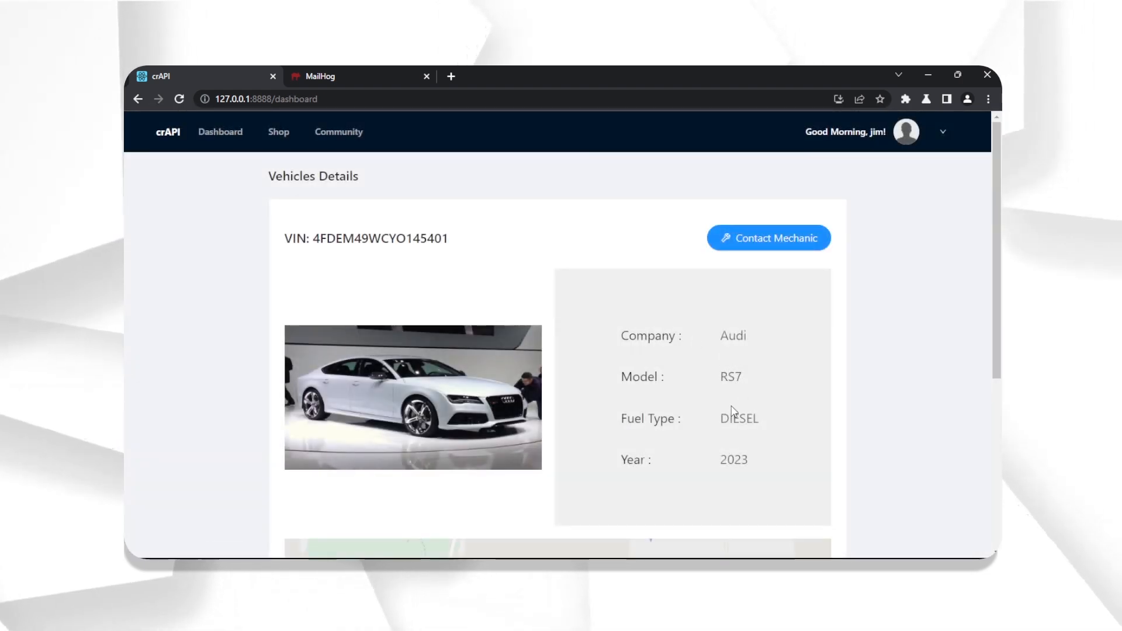
scroll(742, 459, "down", 2)
scroll(666, 370, "down", 3)
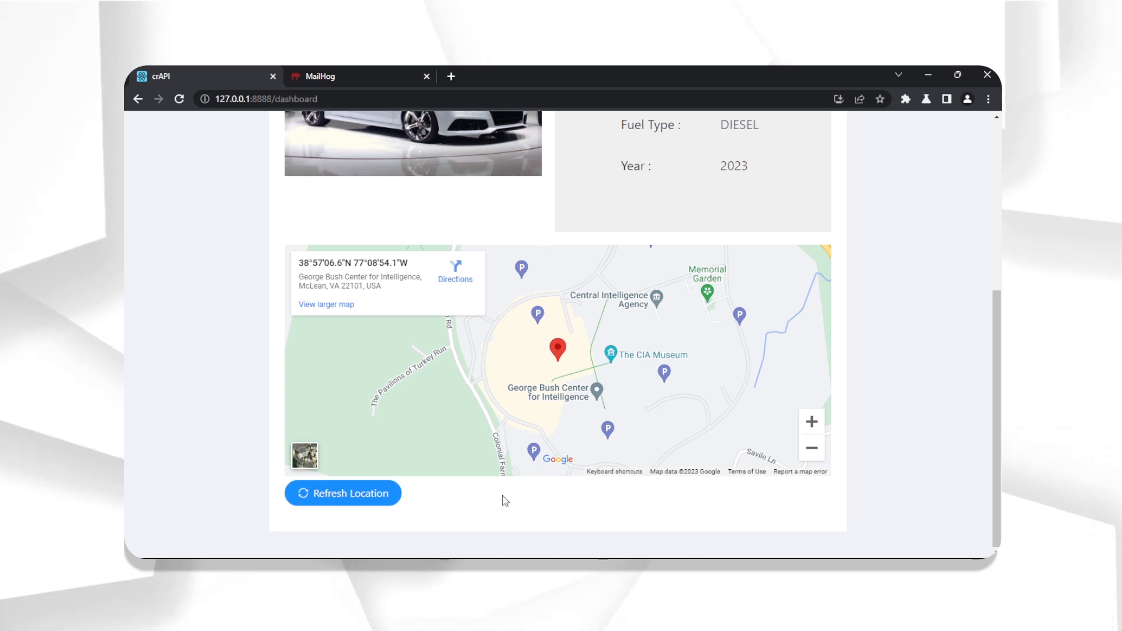
scroll(712, 503, "up", 5)
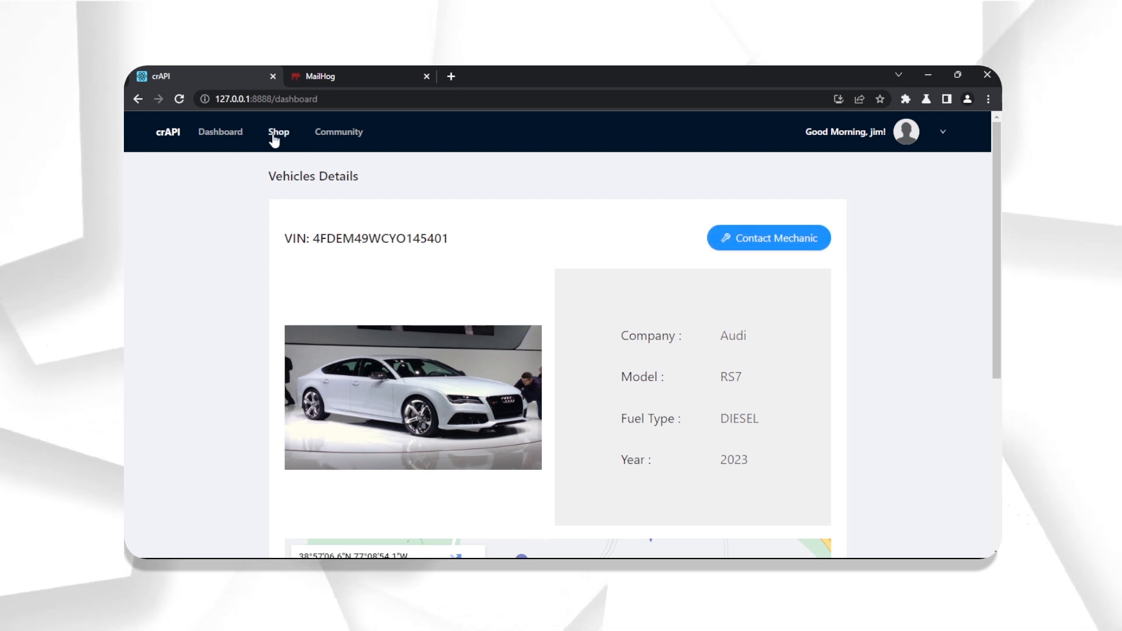
- Buy the $10 seat in the shop and return to the shop page showing $90 balance
left_click(275, 137)
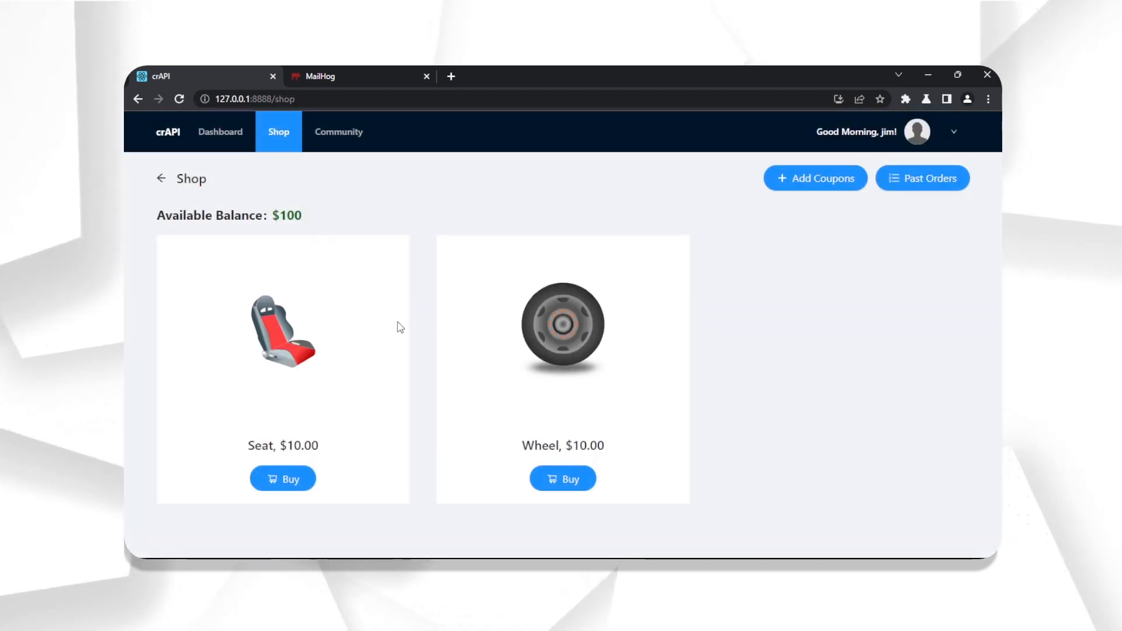
left_click(291, 481)
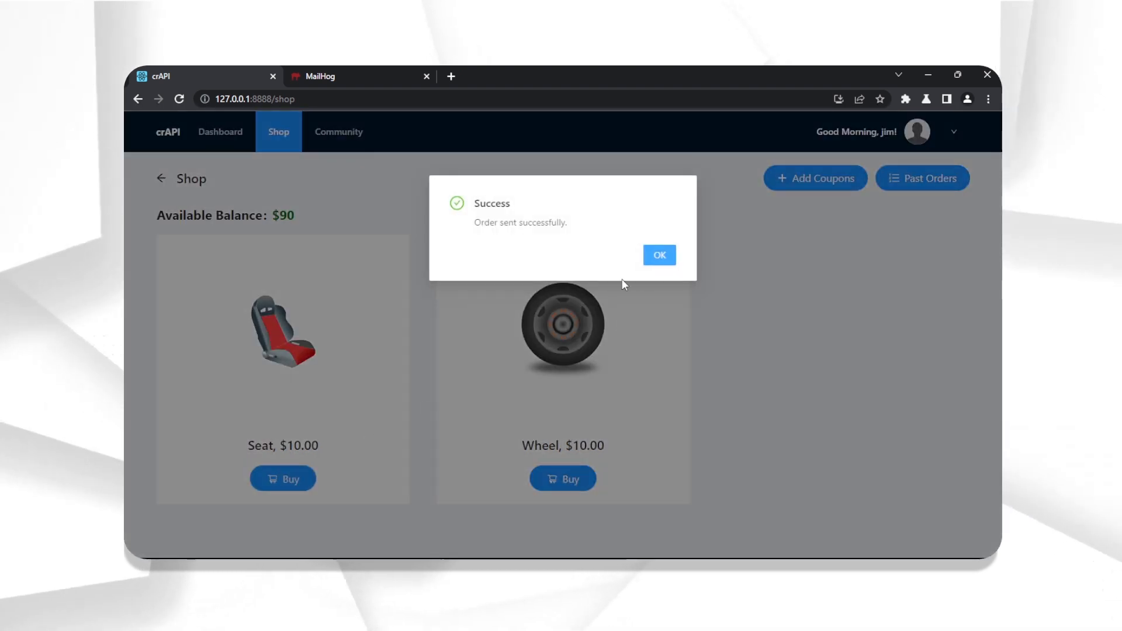
left_click(664, 257)
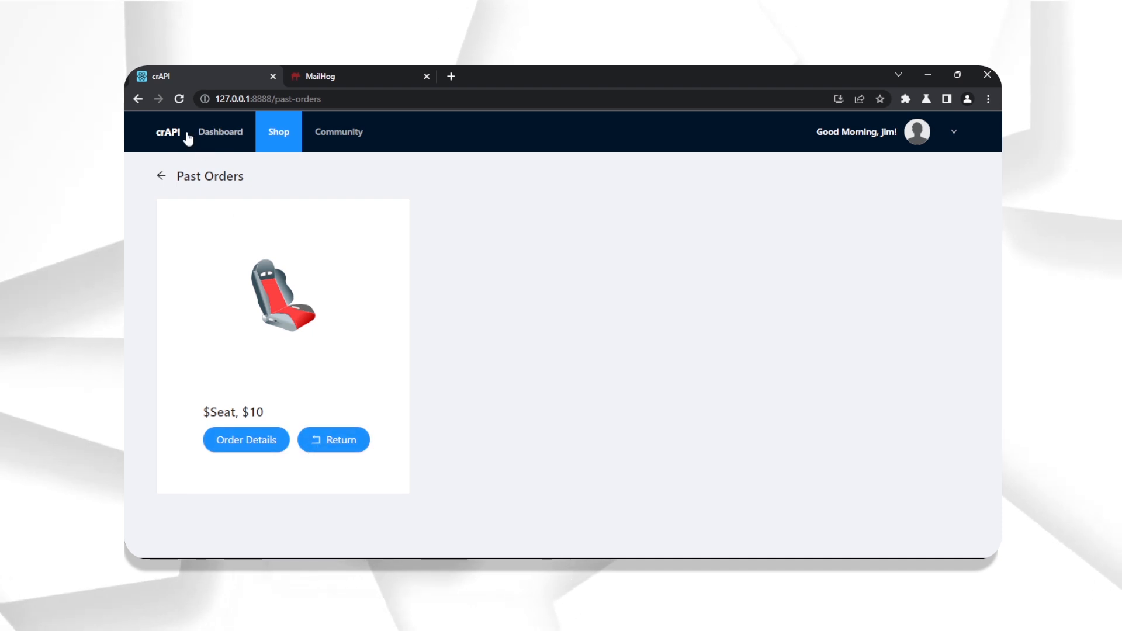
left_click(160, 176)
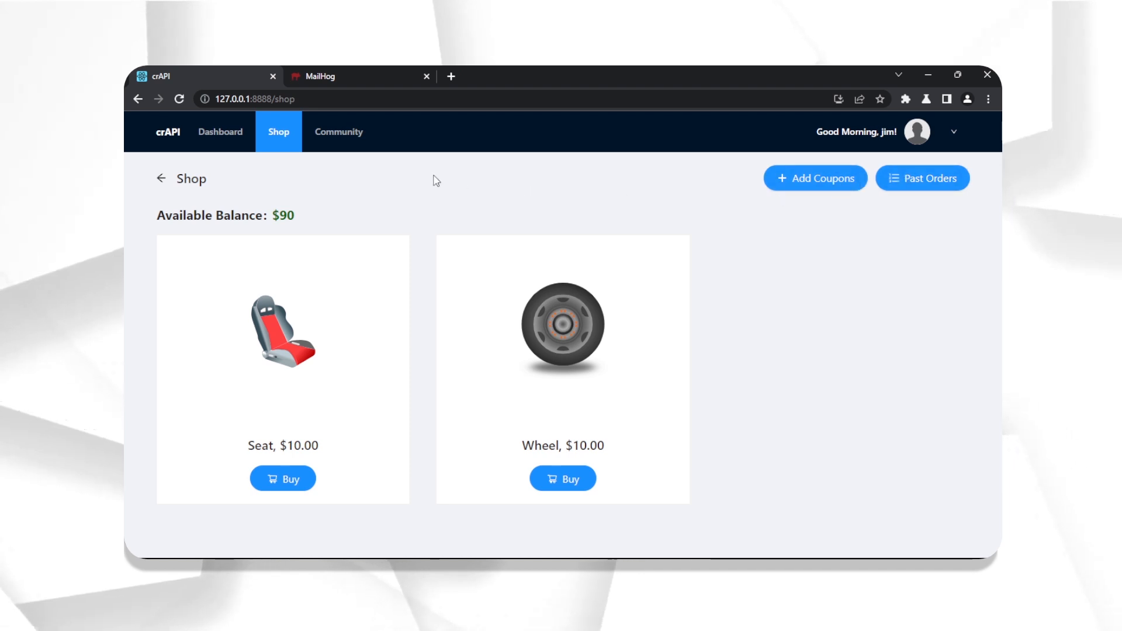
- Browse the Community forum posts, then return to the Audi RS7 dashboard
left_click(336, 133)
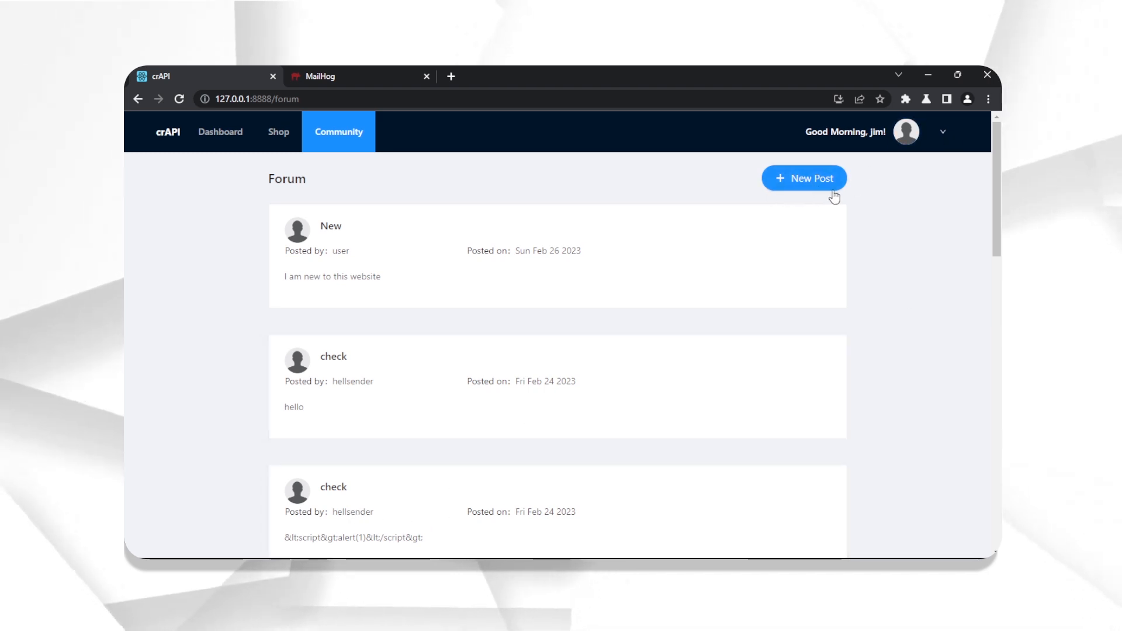
left_click(228, 135)
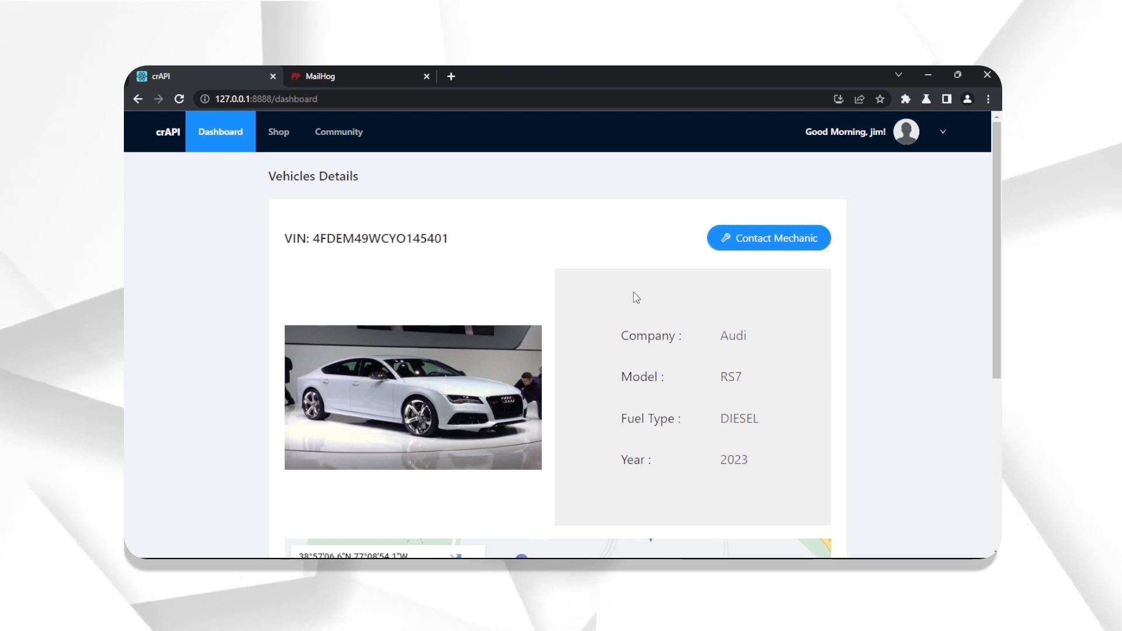
- Send the Audi's service request to mechanic TRAC_JHN with problem description 'crashed'
left_click(743, 245)
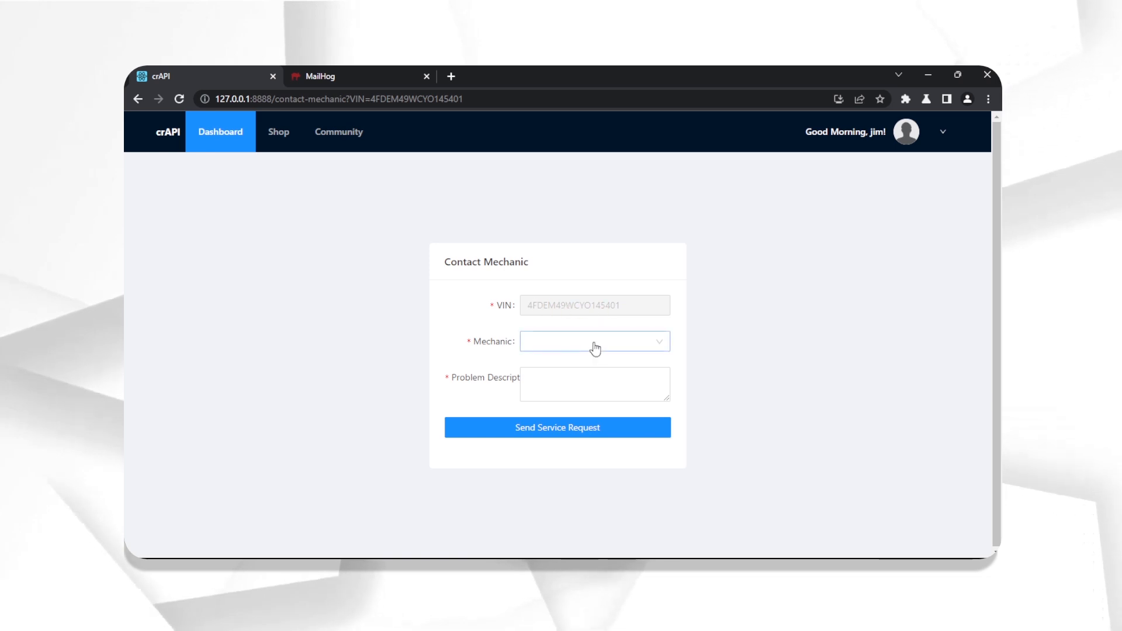
left_click(595, 346)
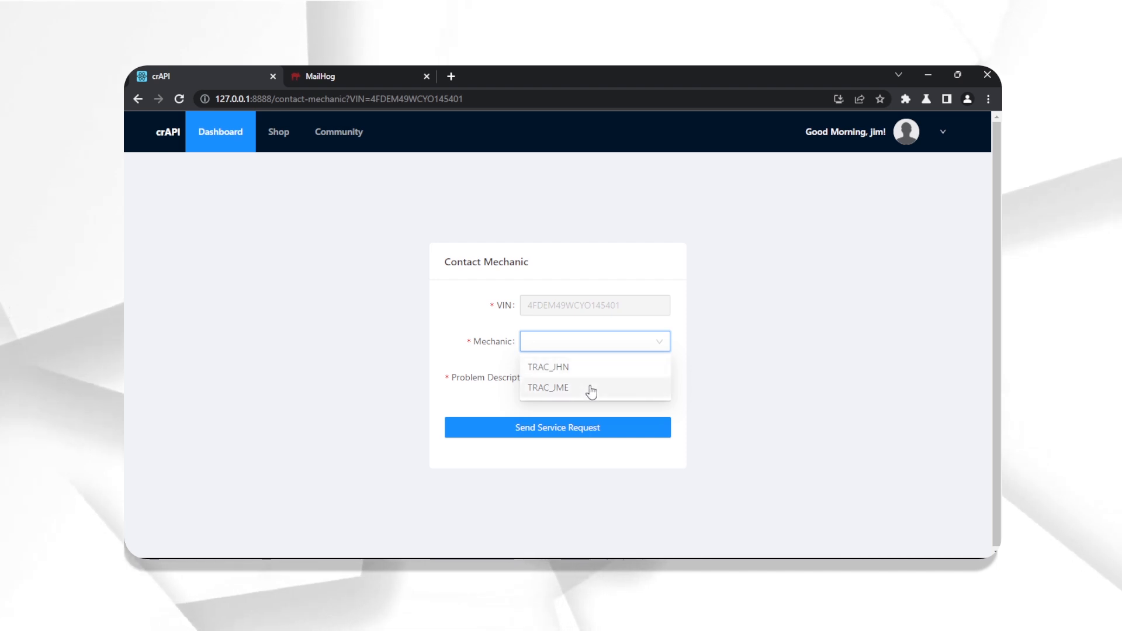
left_click(582, 369)
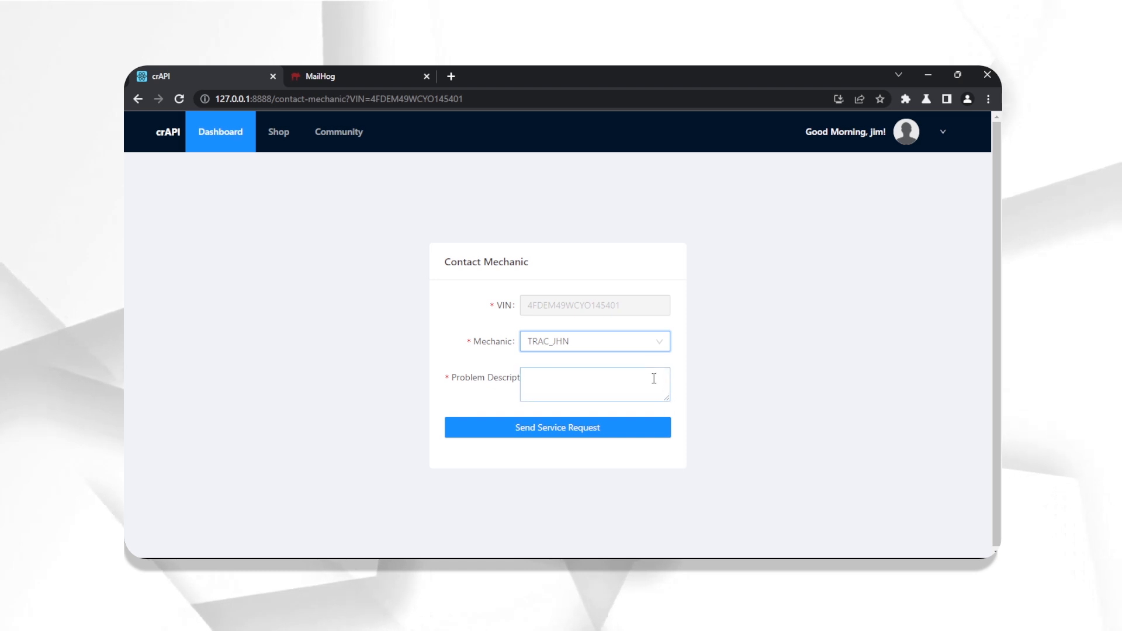
left_click(653, 379)
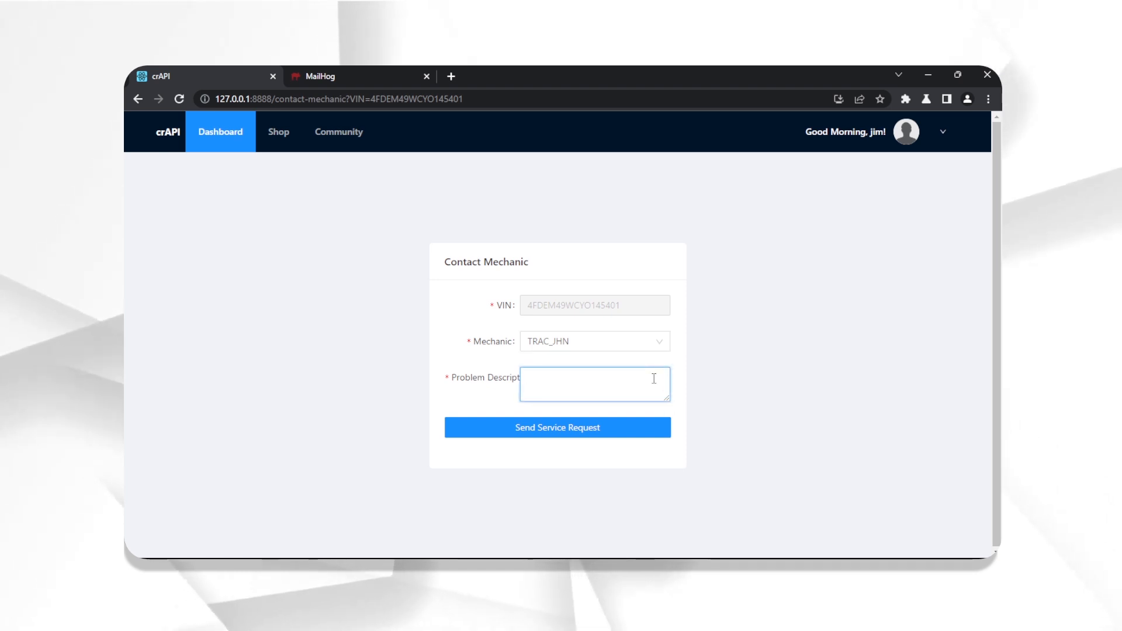
type("crashed")
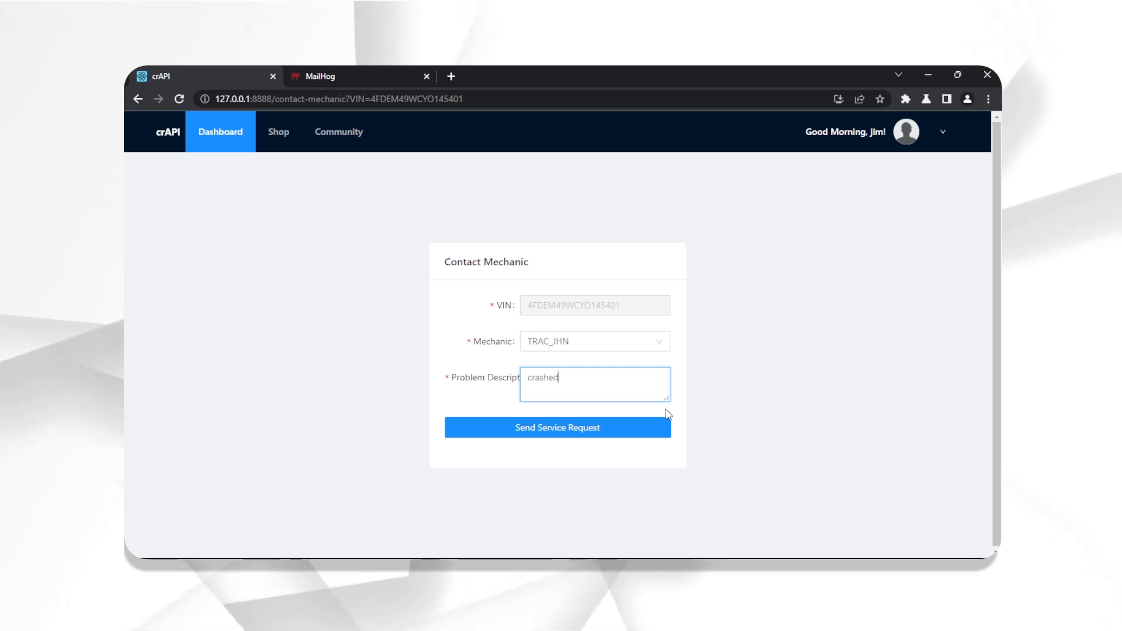
left_click(642, 434)
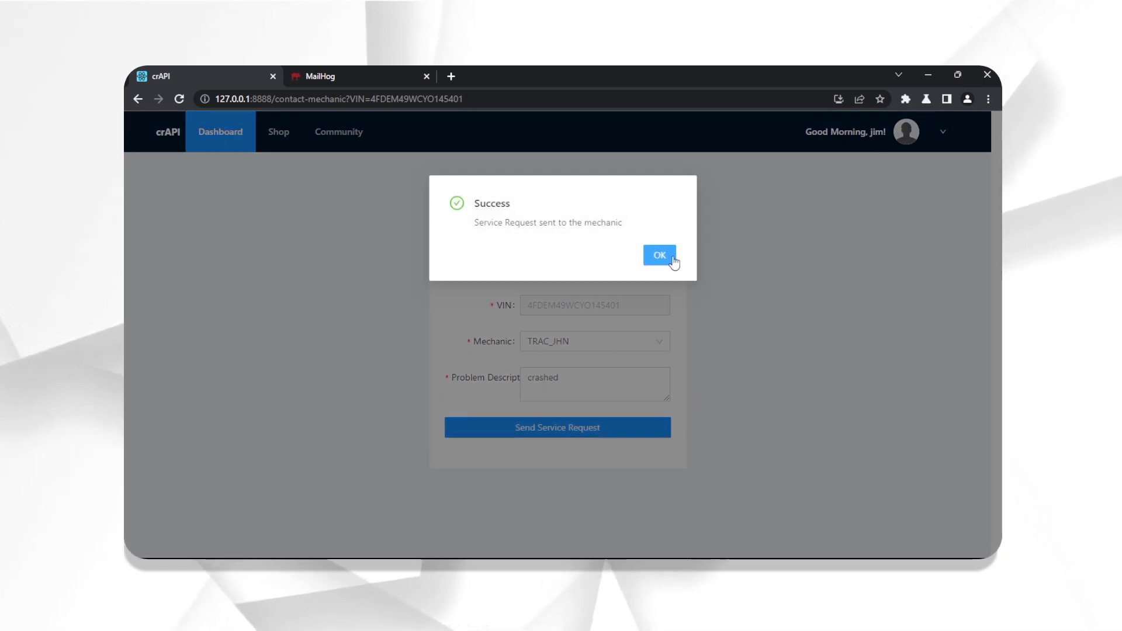
- Add the crAPI host 127.0.0.1:8888 to Burp's target scope from the HTTP history
left_click(672, 259)
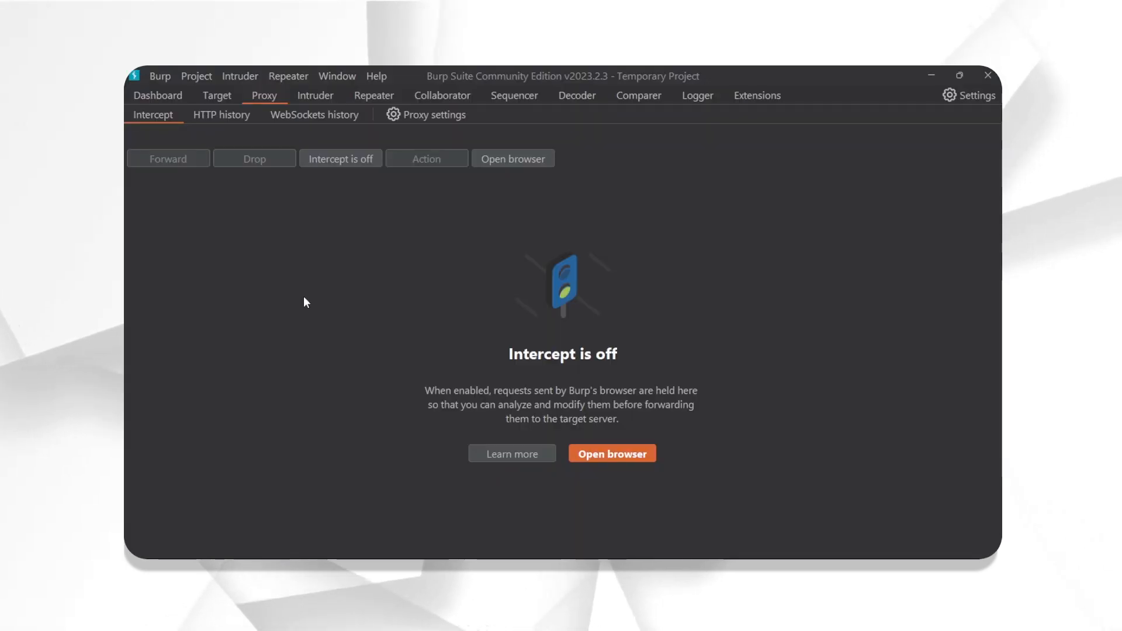
left_click(225, 123)
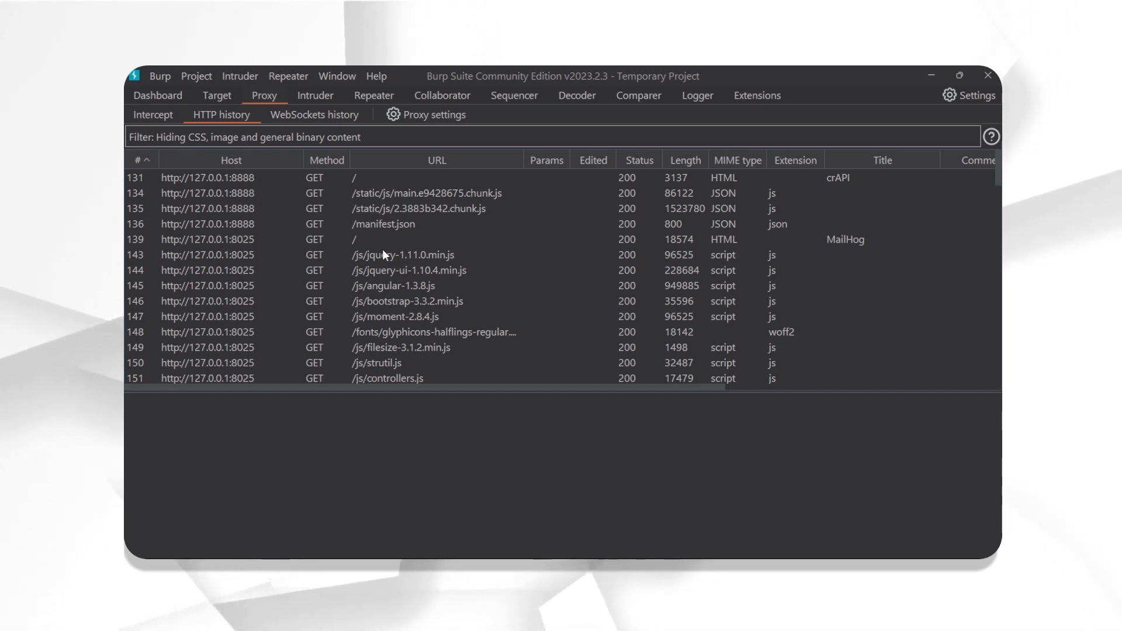
left_click(171, 179)
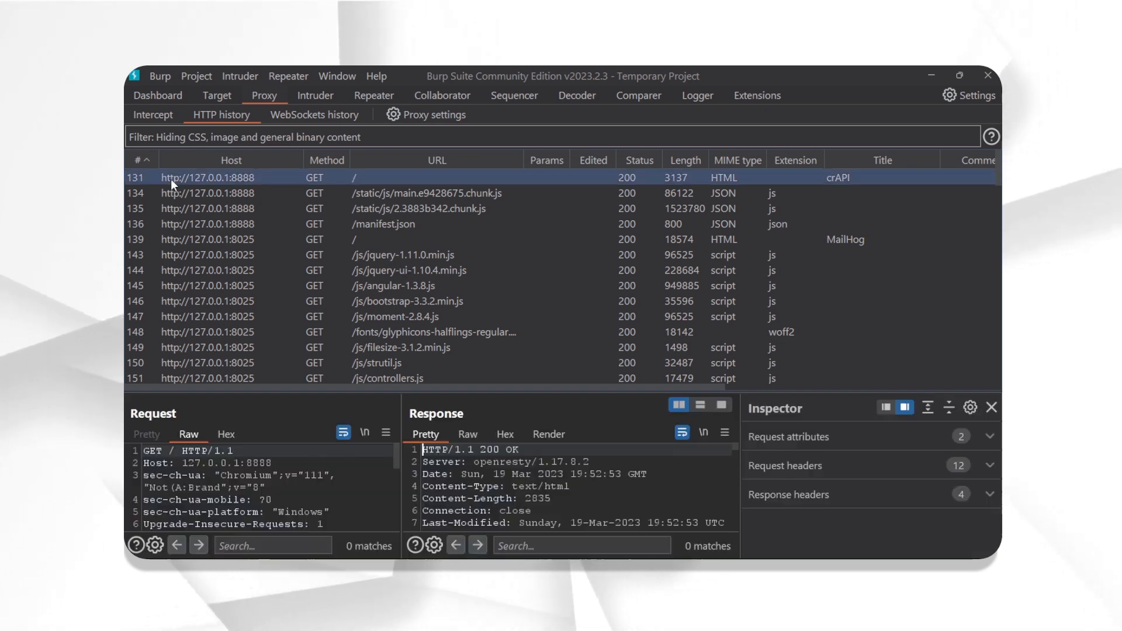
right_click(242, 173)
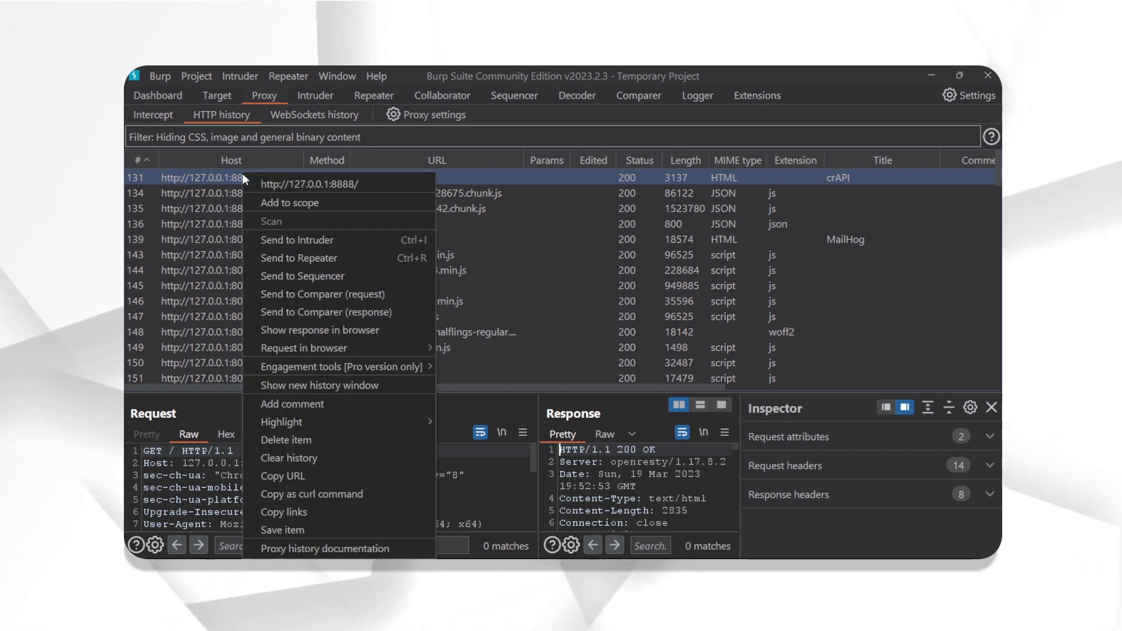
left_click(257, 201)
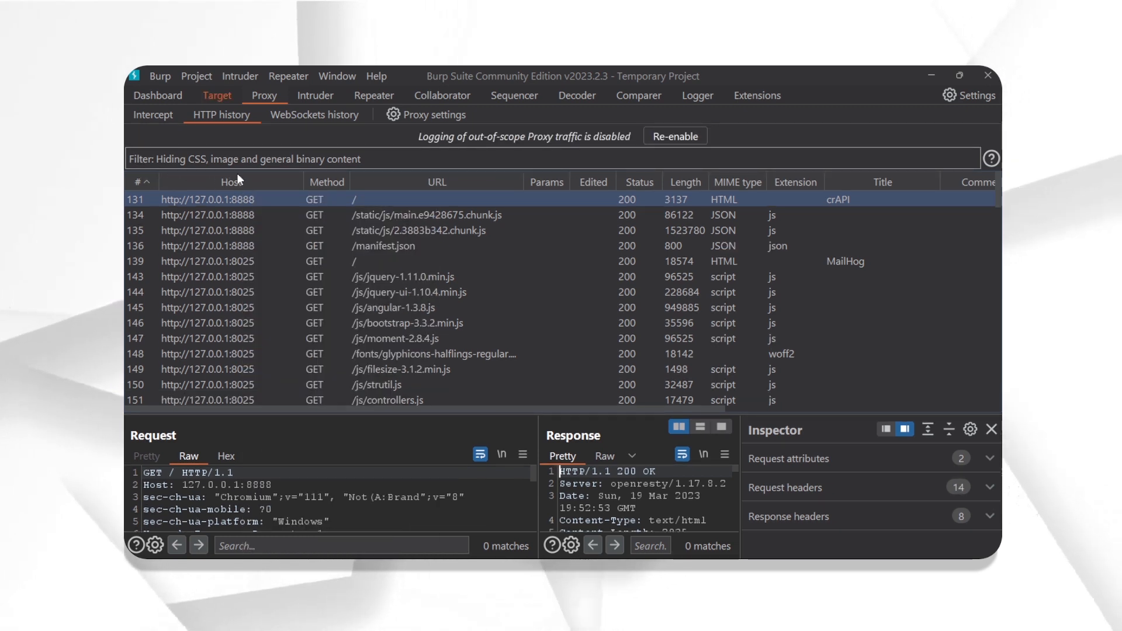
- Filter the proxy HTTP history to show only in-scope items
left_click(331, 161)
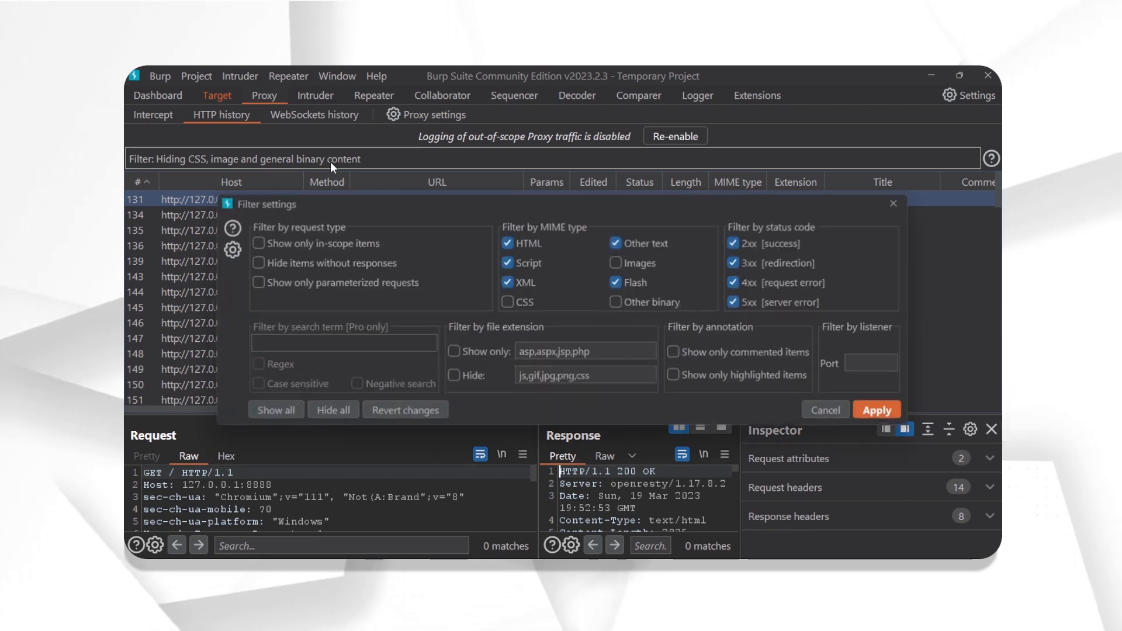
left_click(301, 246)
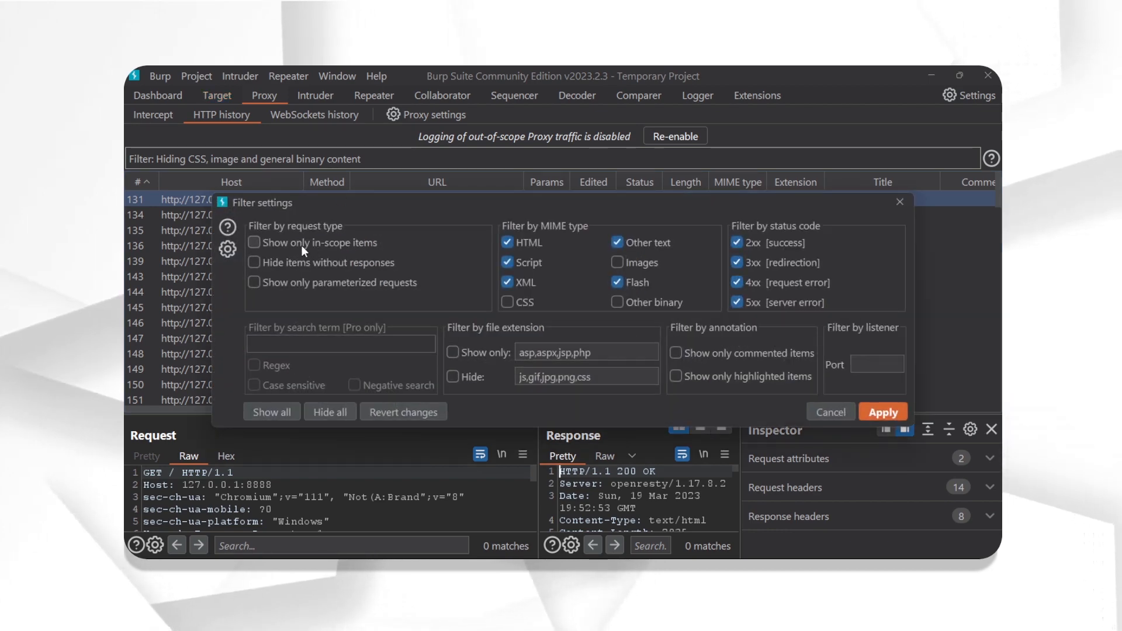
left_click(881, 409)
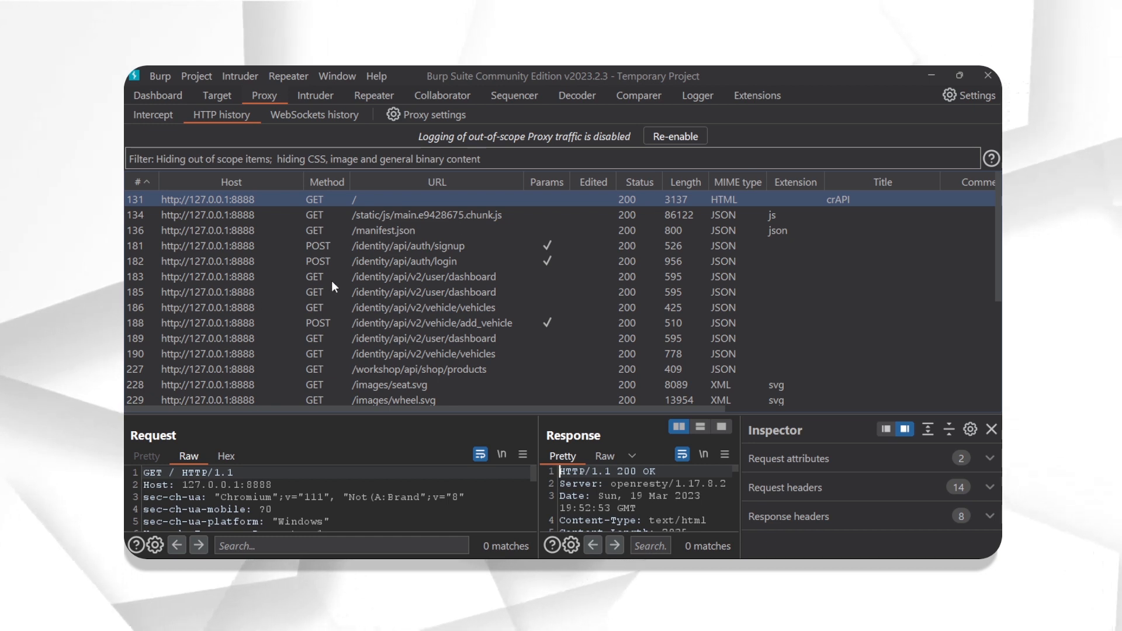
scroll(380, 264, "down", 1)
- Inspect history row 246, POST /workshop/api/merchant/contact_mechanic, and read its JSON body: mechanic_code TRAC_JHN, problem crashed
scroll(381, 262, "down", 3)
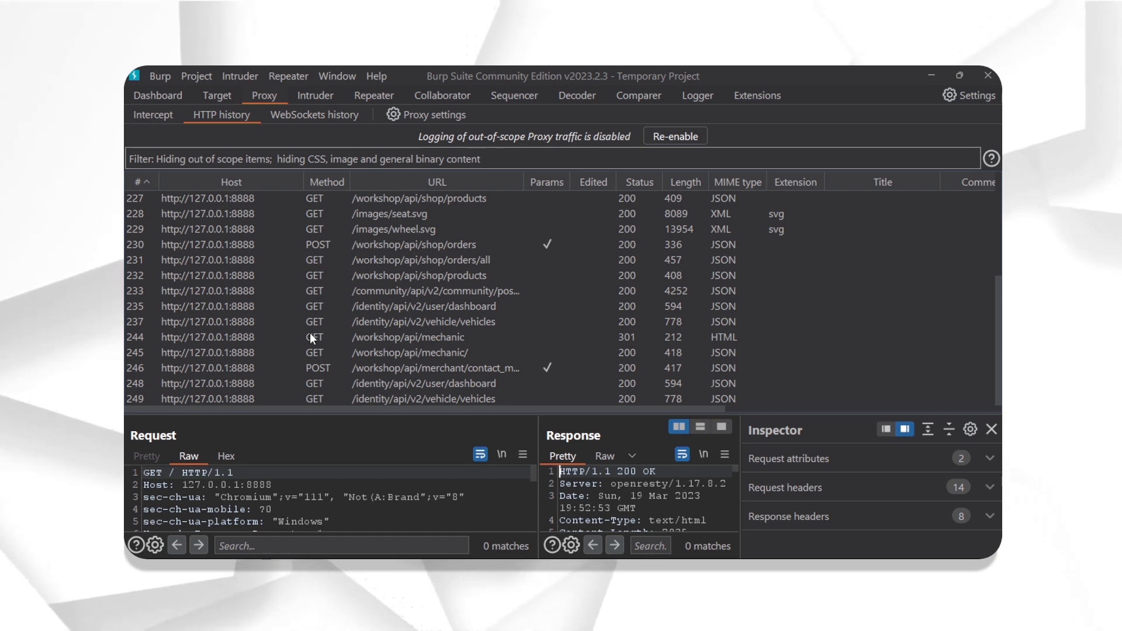
left_click(380, 370)
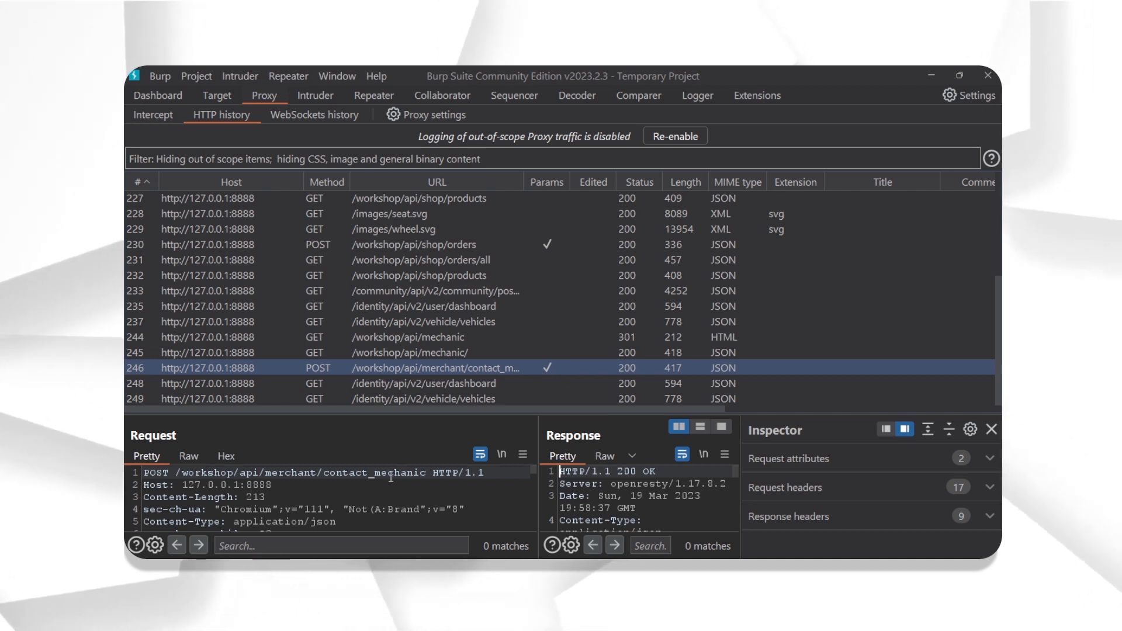
scroll(190, 492, "down", 1)
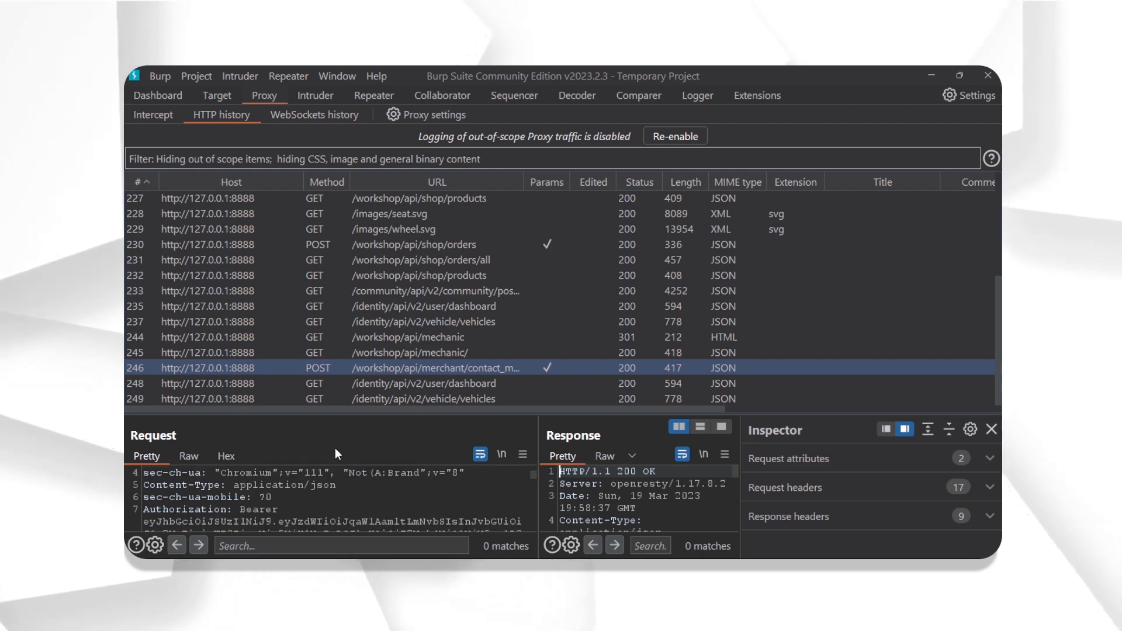
left_click_drag(348, 412, 392, 188)
scroll(330, 385, "down", 5)
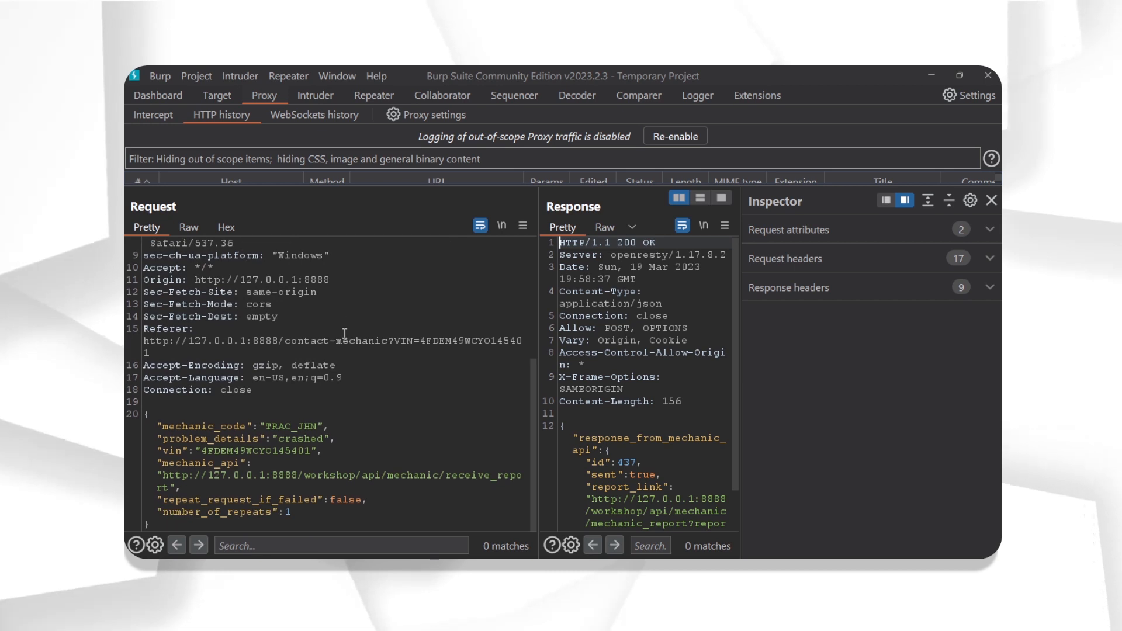
left_click_drag(150, 524, 148, 413)
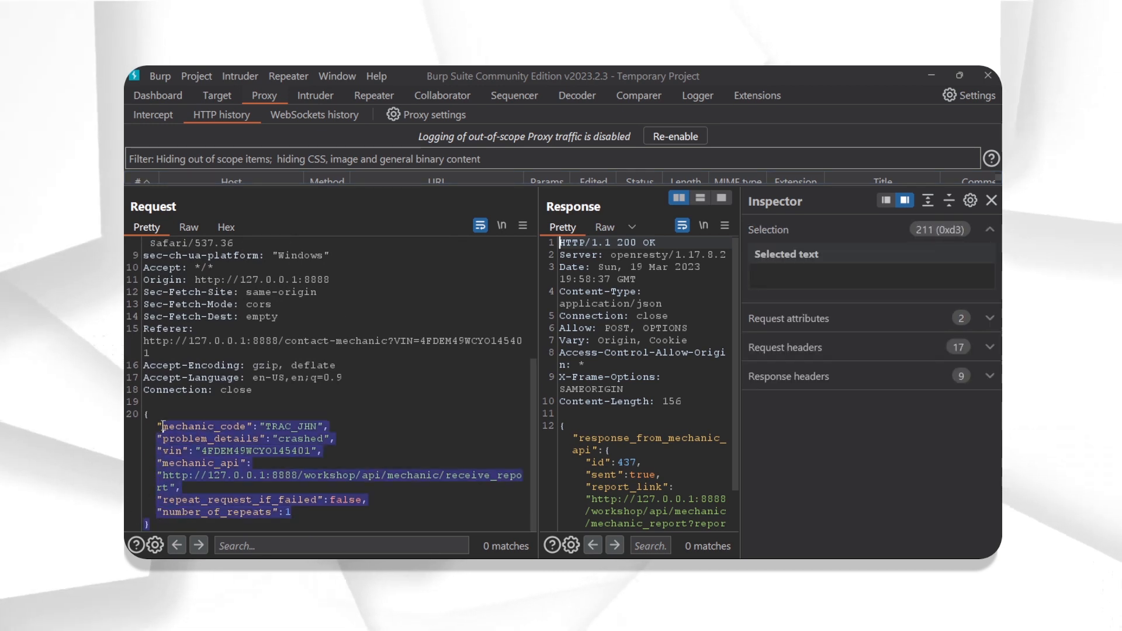
left_click(149, 414)
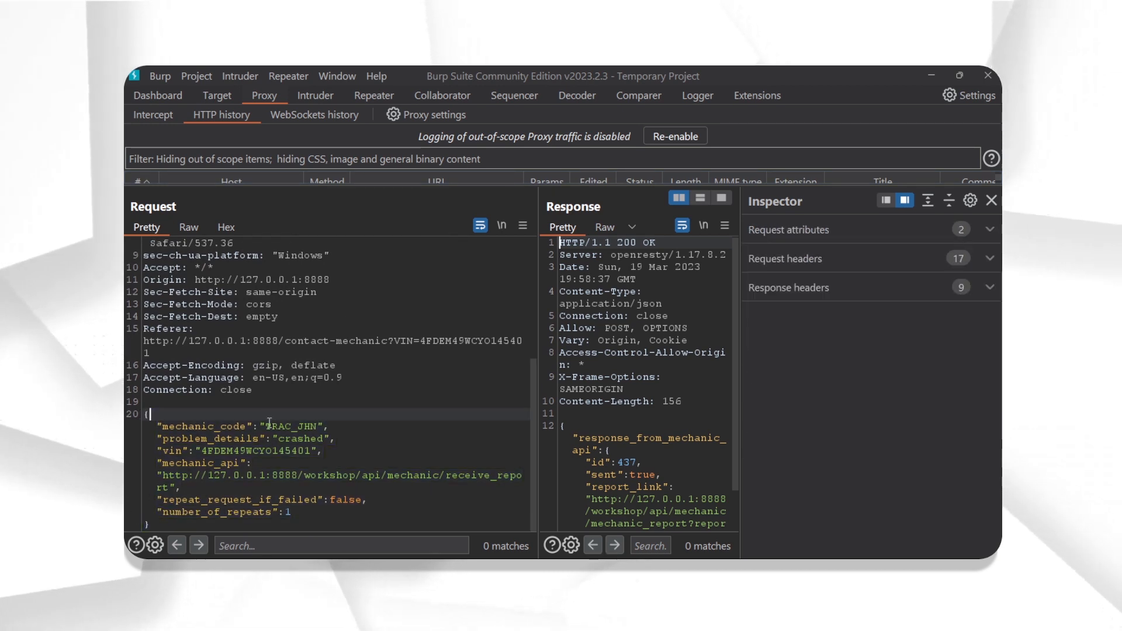
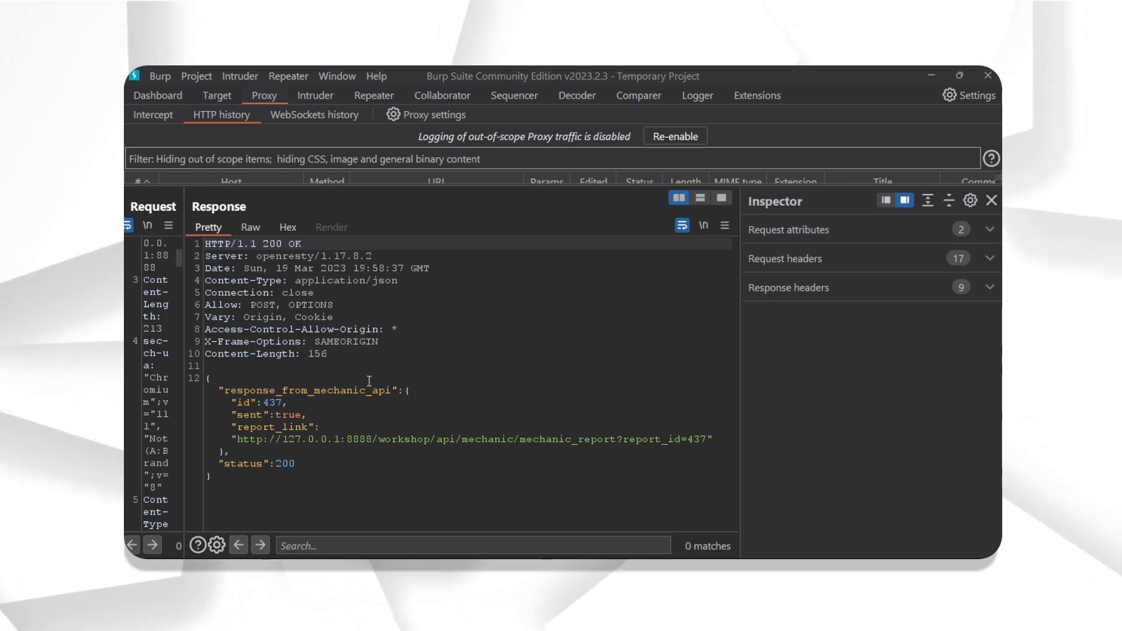
- Select the value 437 after report_id= in the response's mechanic report link
left_click(269, 402)
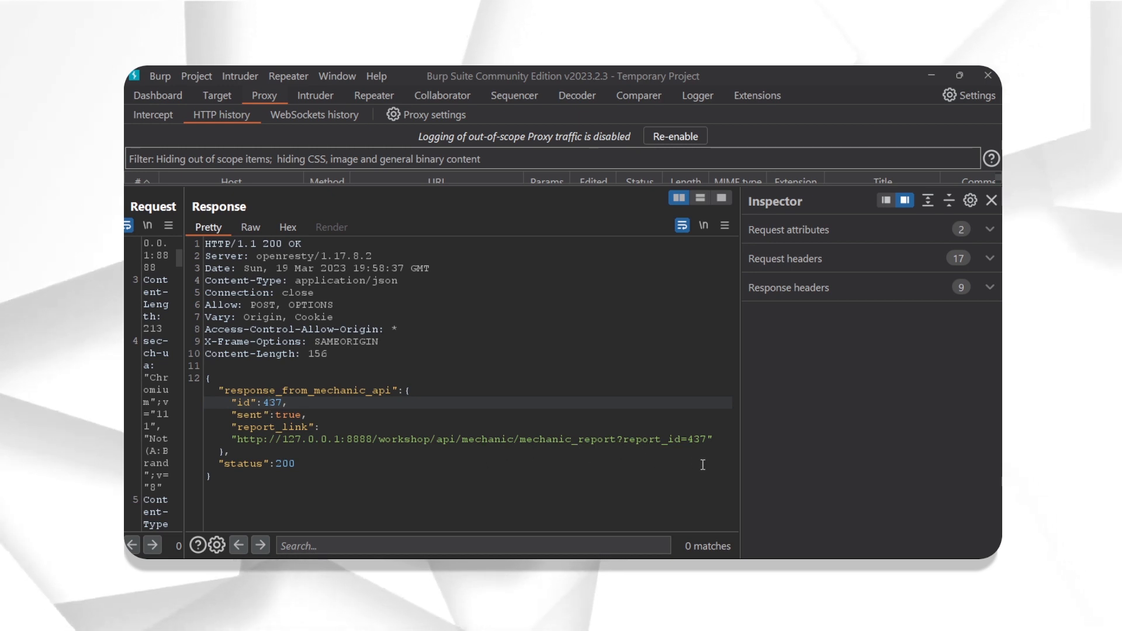
left_click_drag(686, 439, 701, 439)
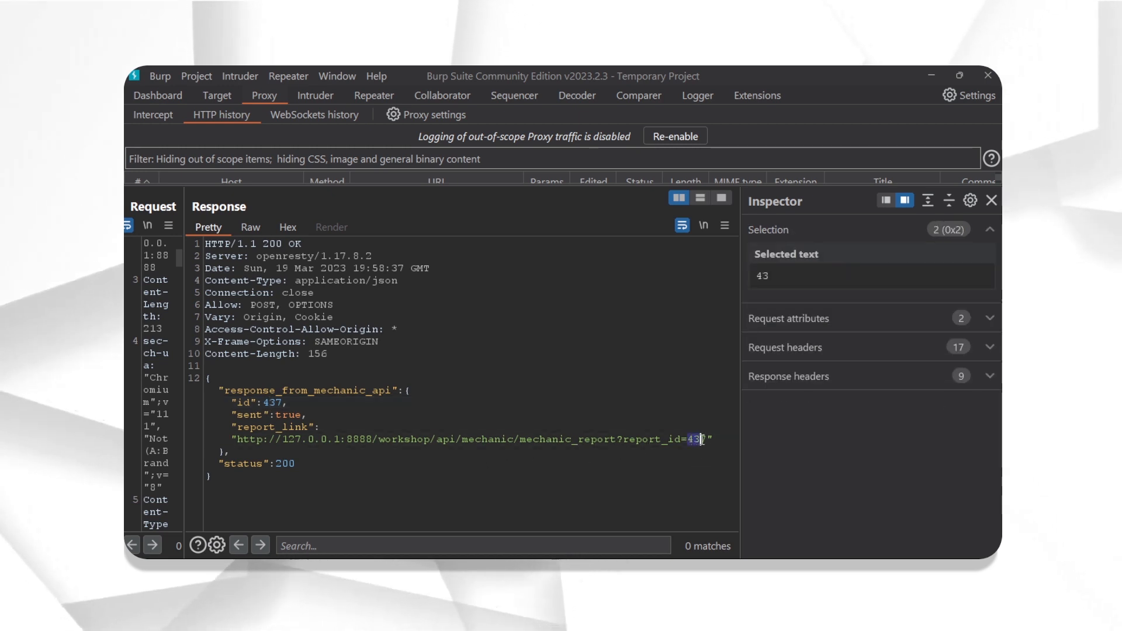
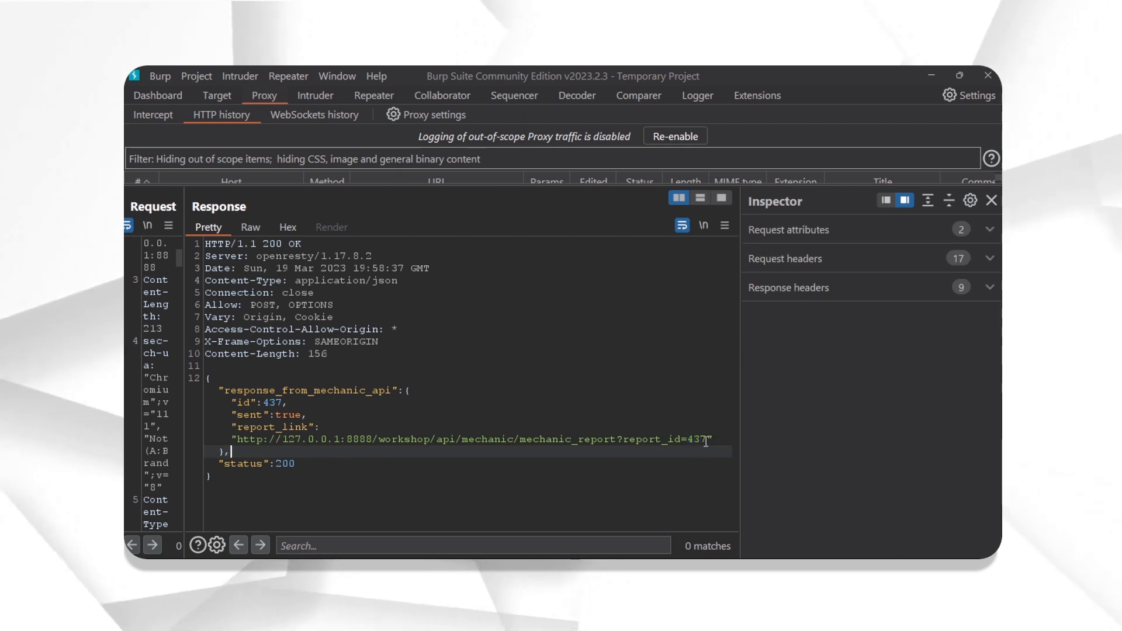
mouse_move(709, 439)
left_mouse_down()
mouse_move(674, 446)
mouse_move(688, 440)
left_mouse_up()
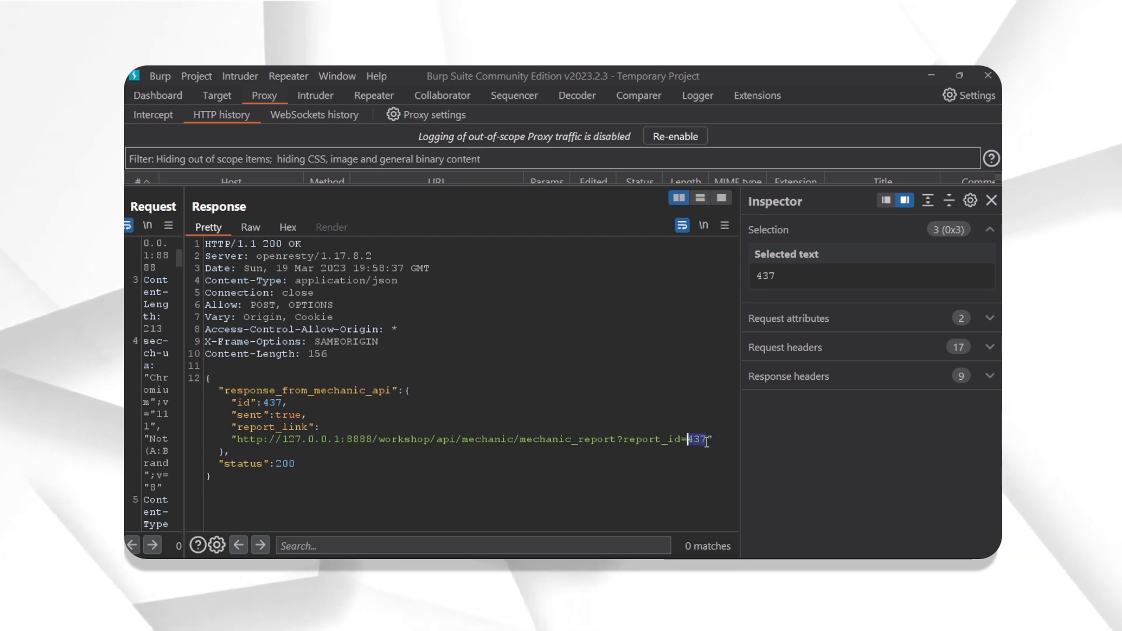
left_click(707, 440)
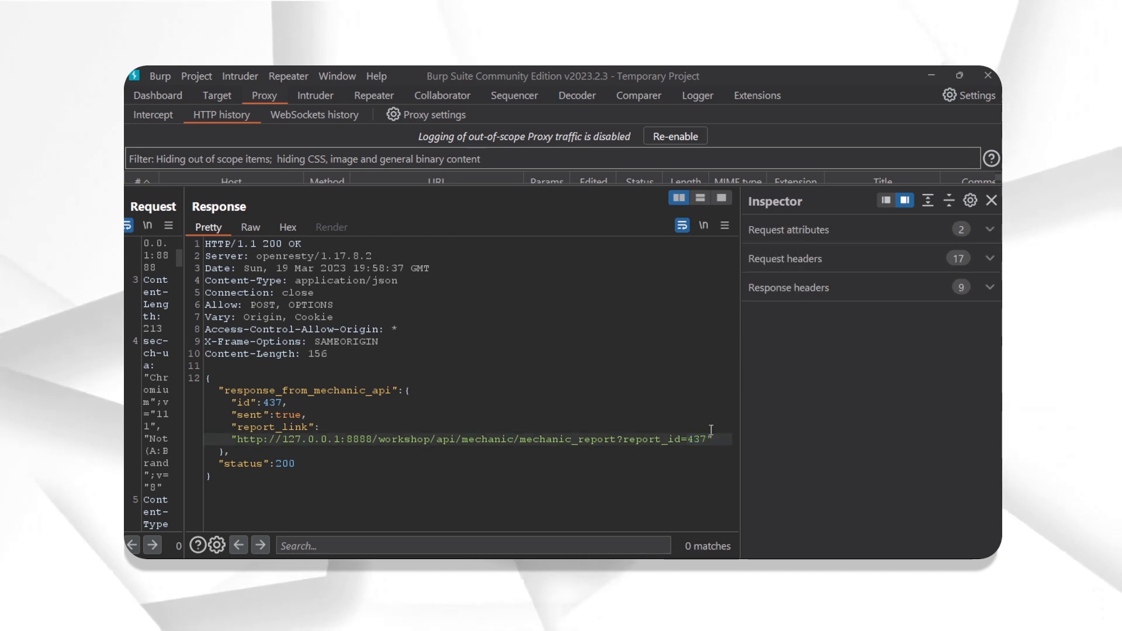
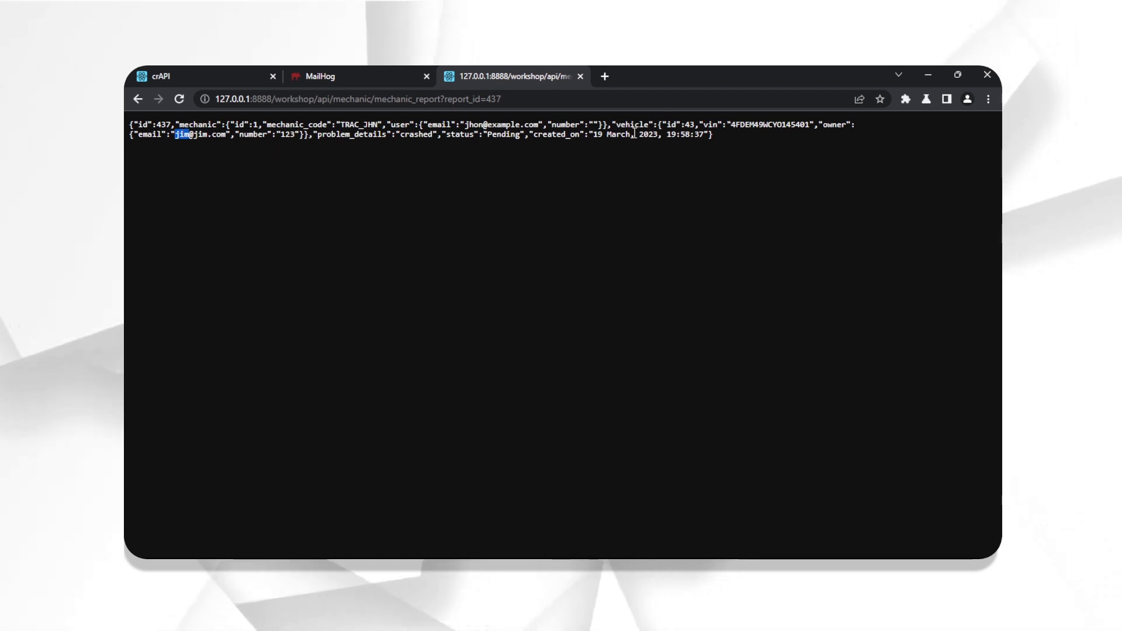
left_click_drag(604, 134, 664, 135)
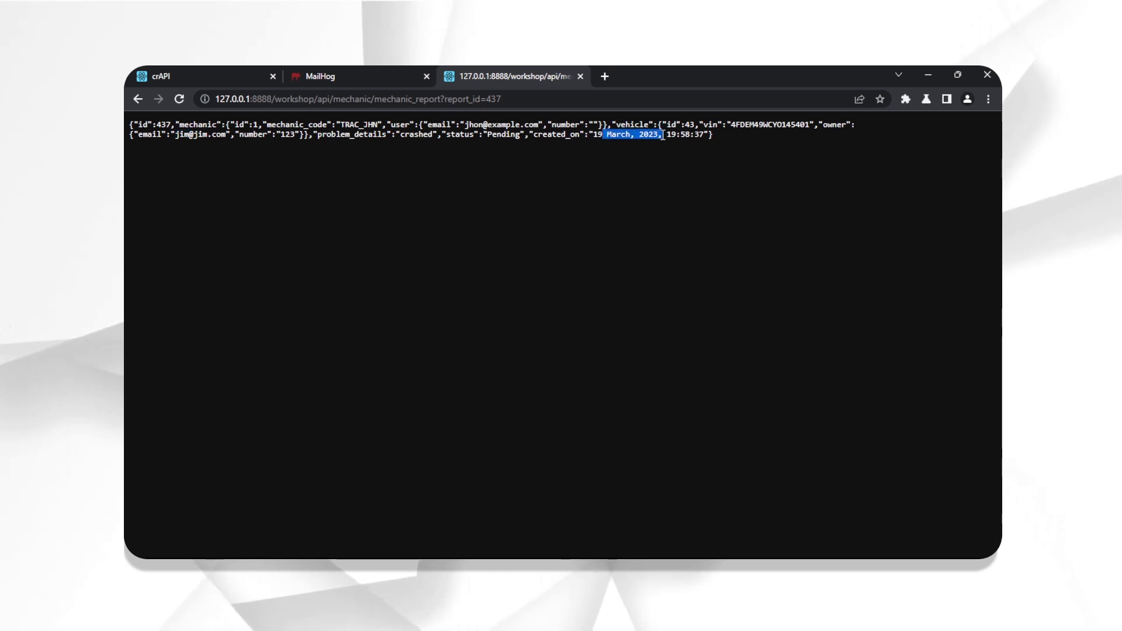
double_click(758, 125)
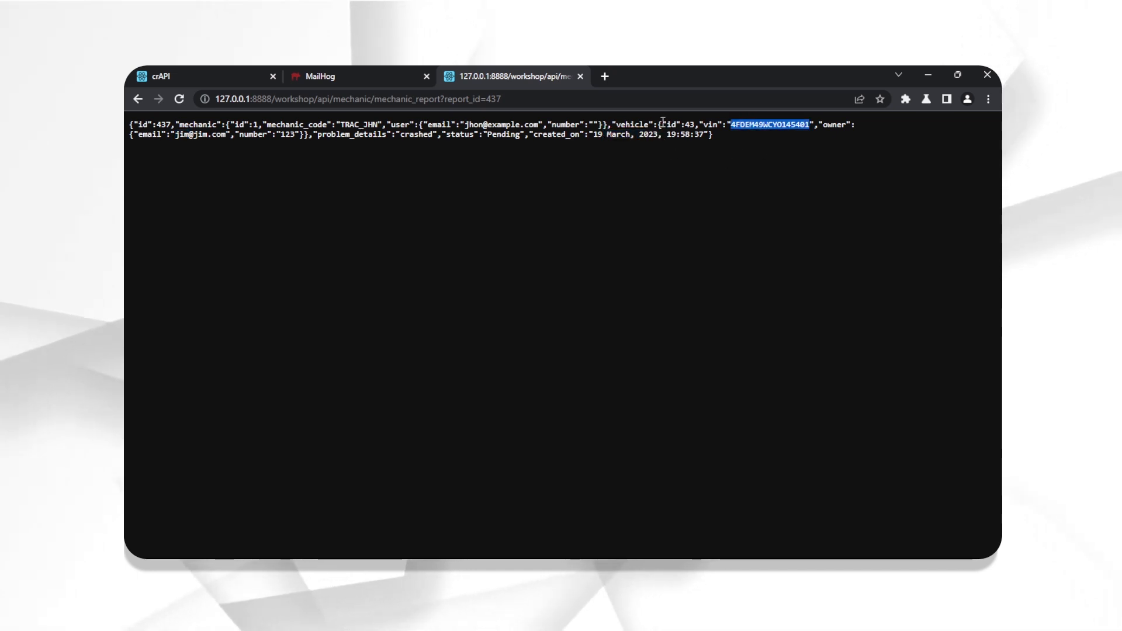
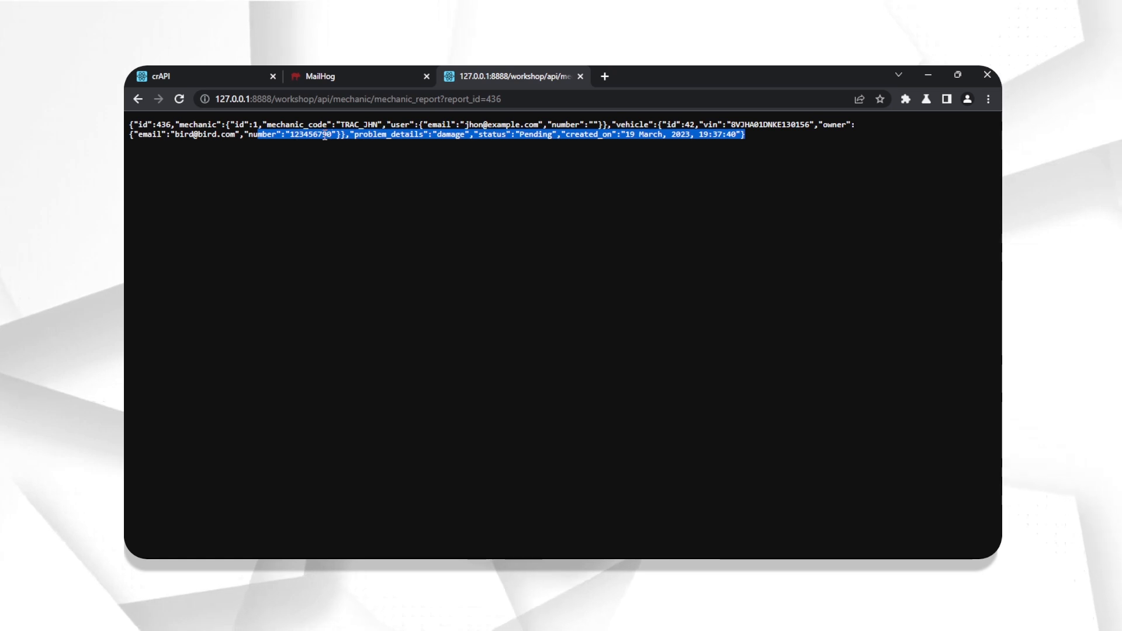
- Select only the owner's phone number value in the report 436 JSON response
double_click(296, 135)
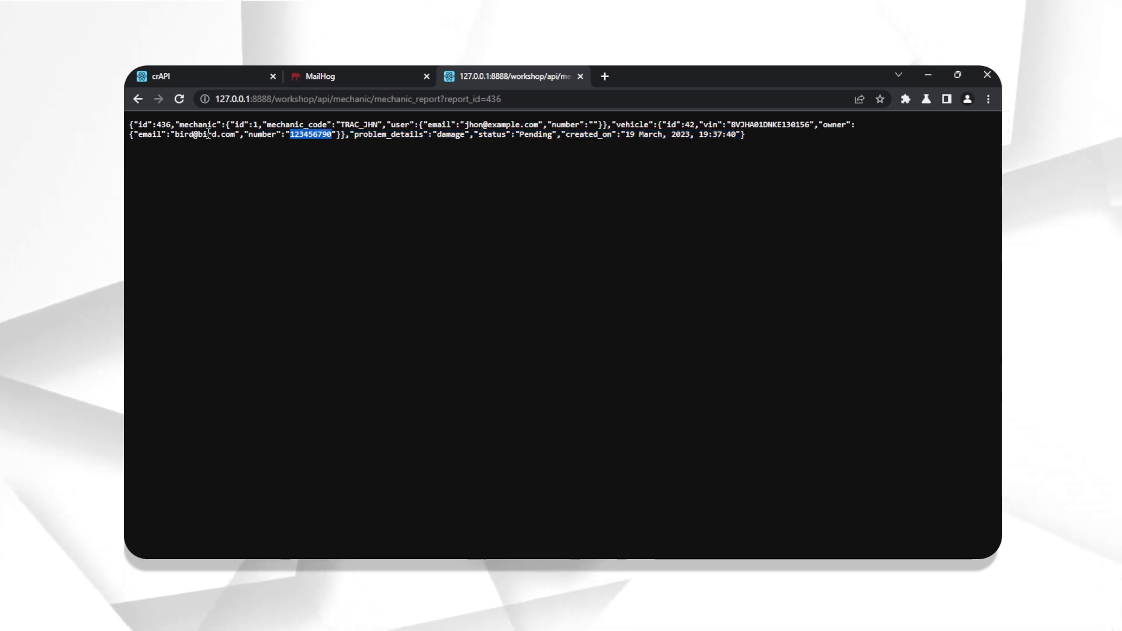
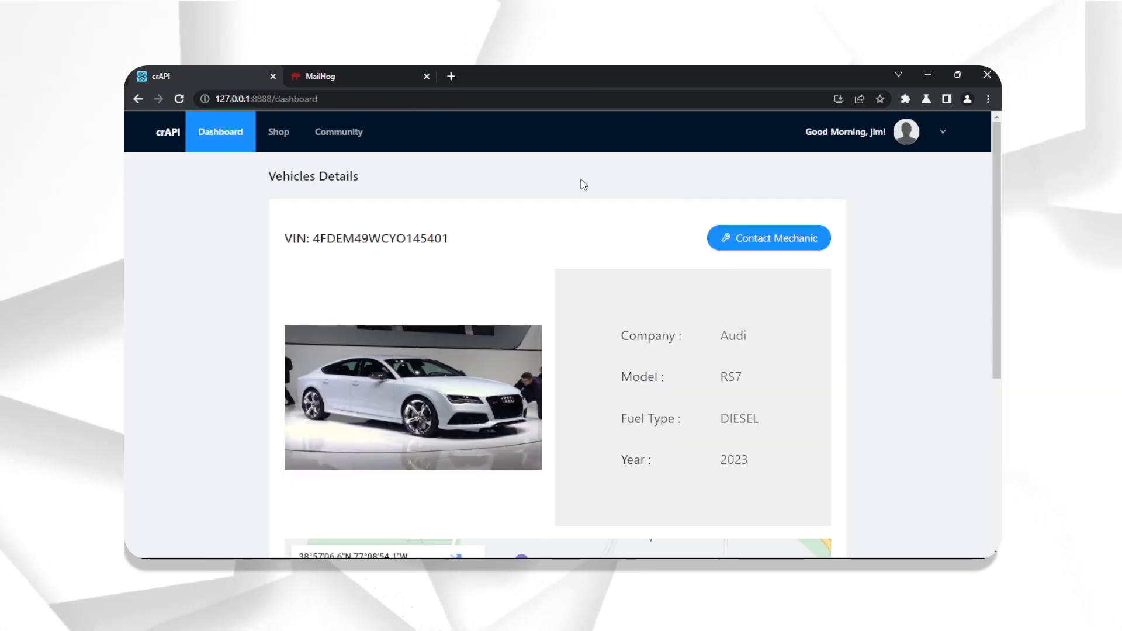
- Scroll to the Audi RS7's location map and refresh its current location
scroll(590, 190, "down", 5)
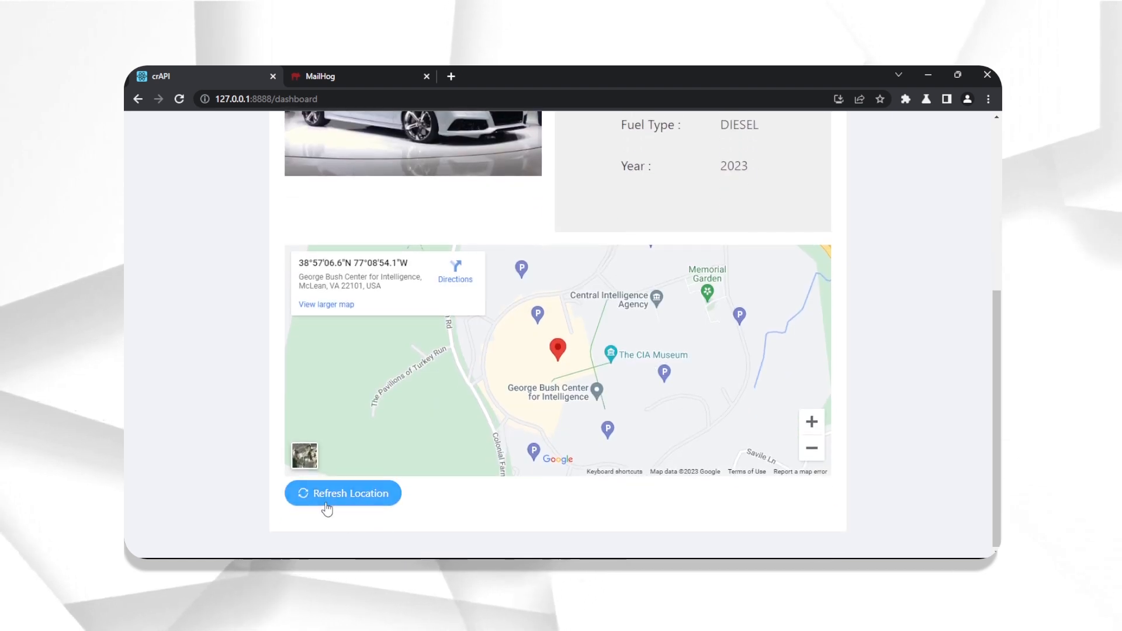
left_click(333, 495)
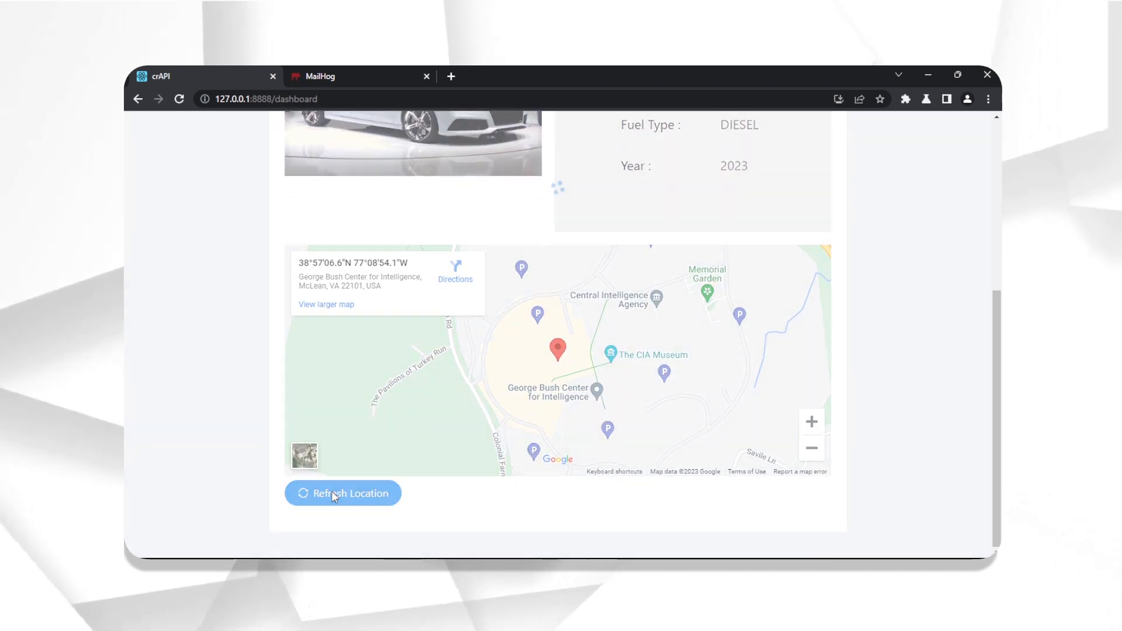
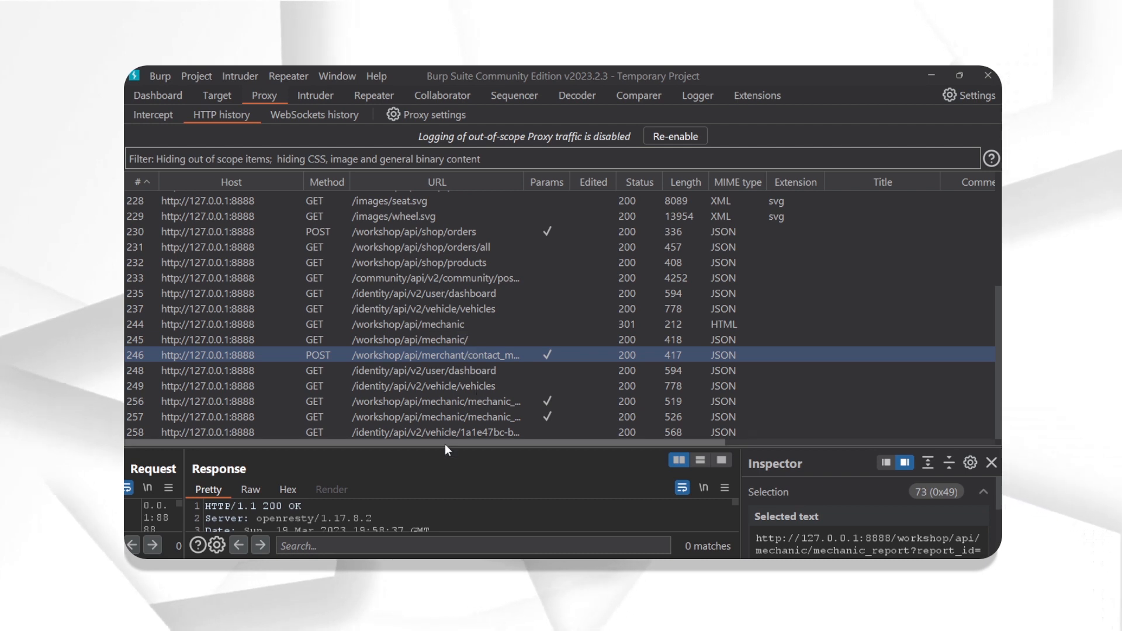
- Select HTTP history row 258, the GET vehicle location request, and enlarge its raw request beside the latitude/longitude response
left_click(452, 433)
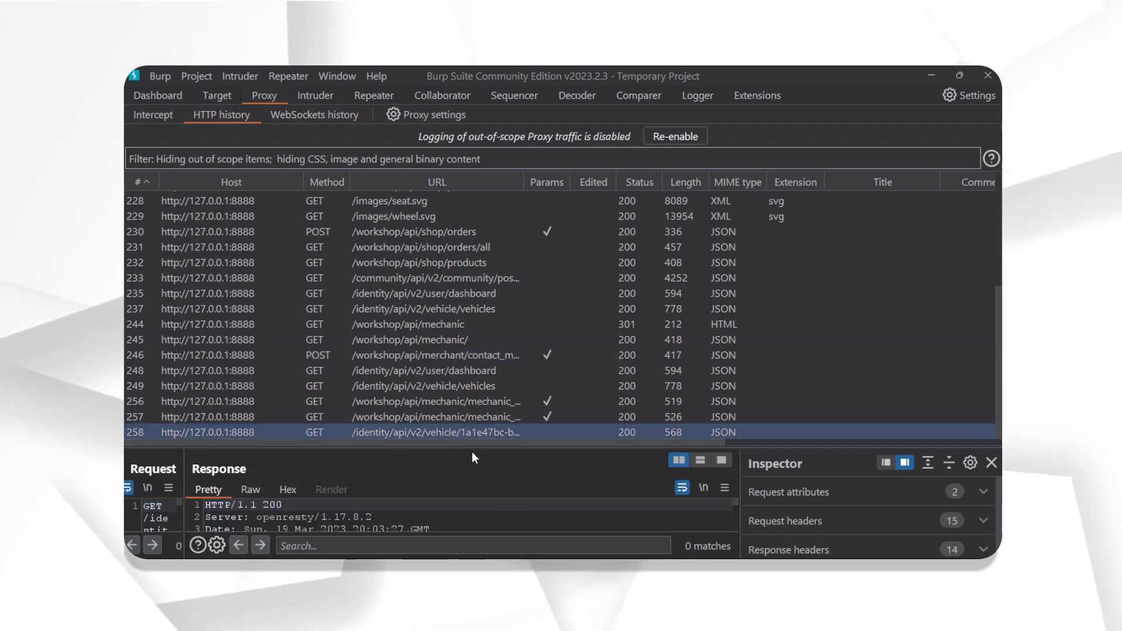
left_click_drag(421, 452, 461, 184)
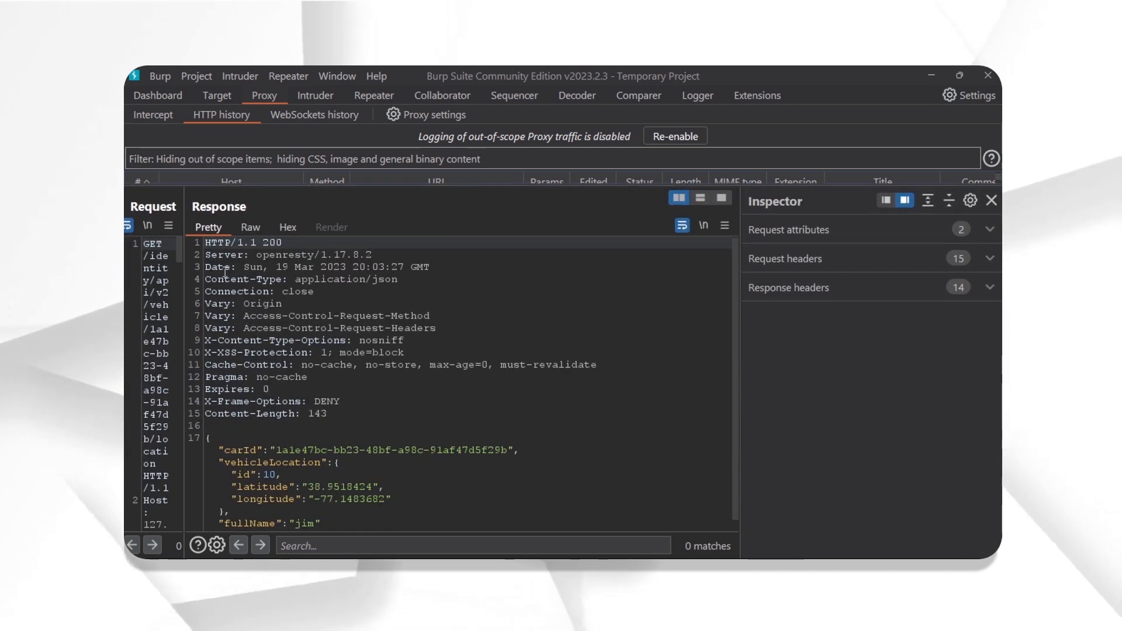
left_click_drag(185, 219, 714, 270)
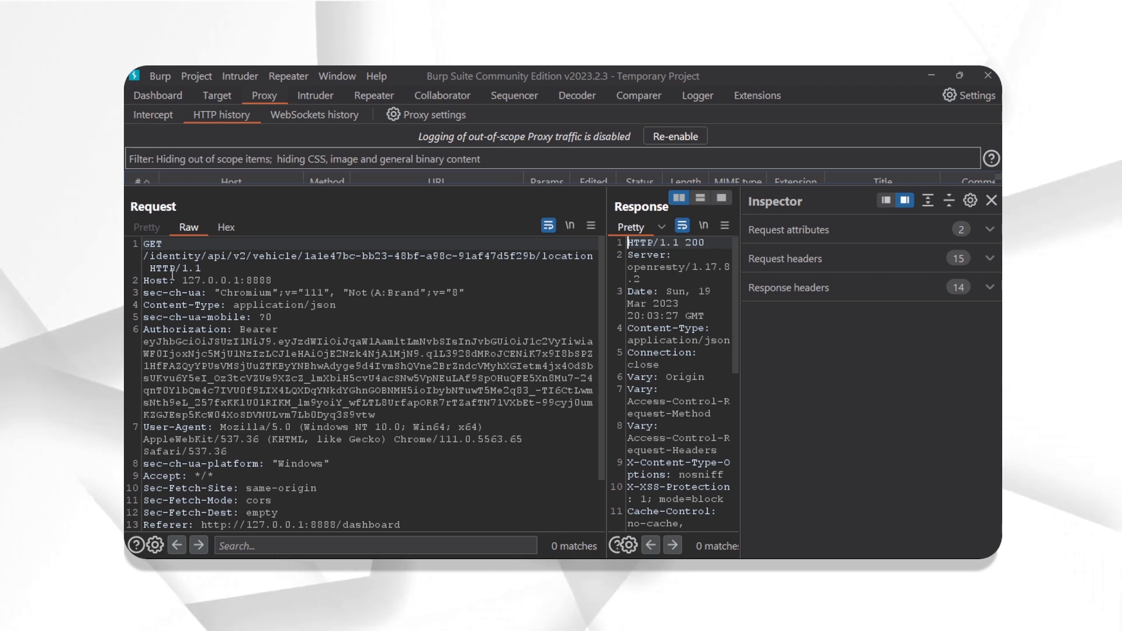
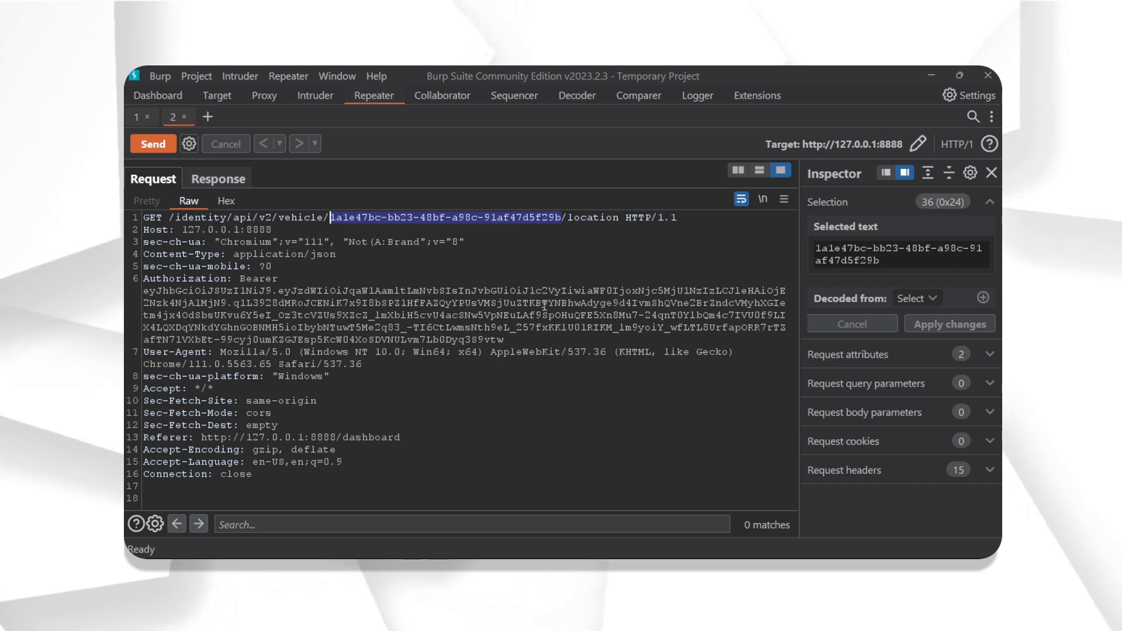
- In Proxy HTTP history, enlarge the list and select row 233, GET /community/api/v2/community/posts
left_click(262, 98)
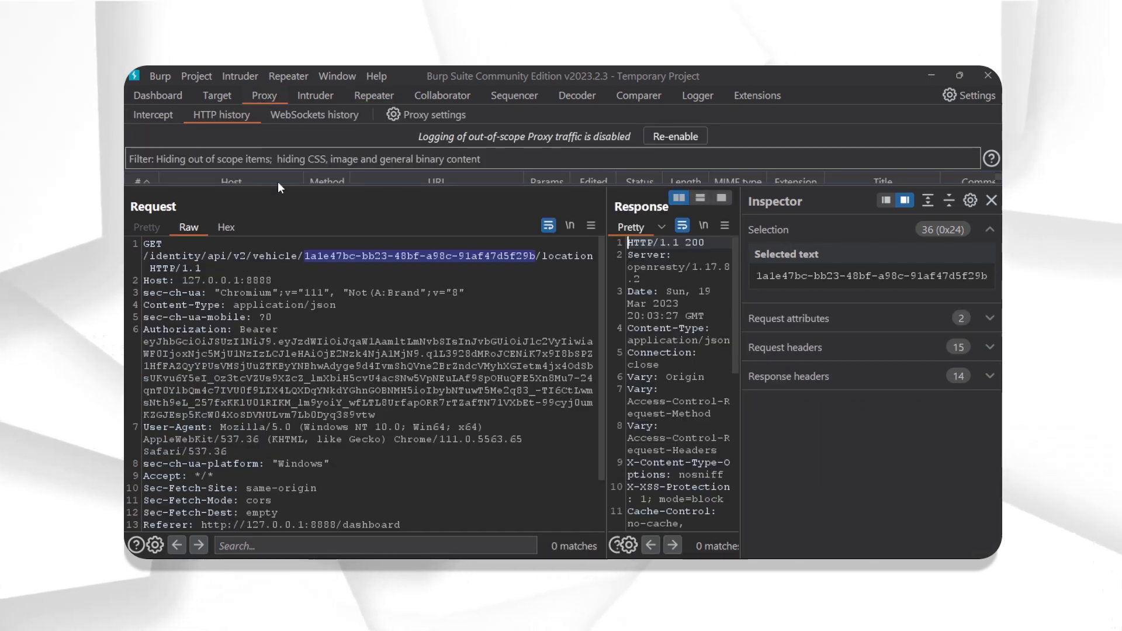
left_click_drag(279, 187, 266, 482)
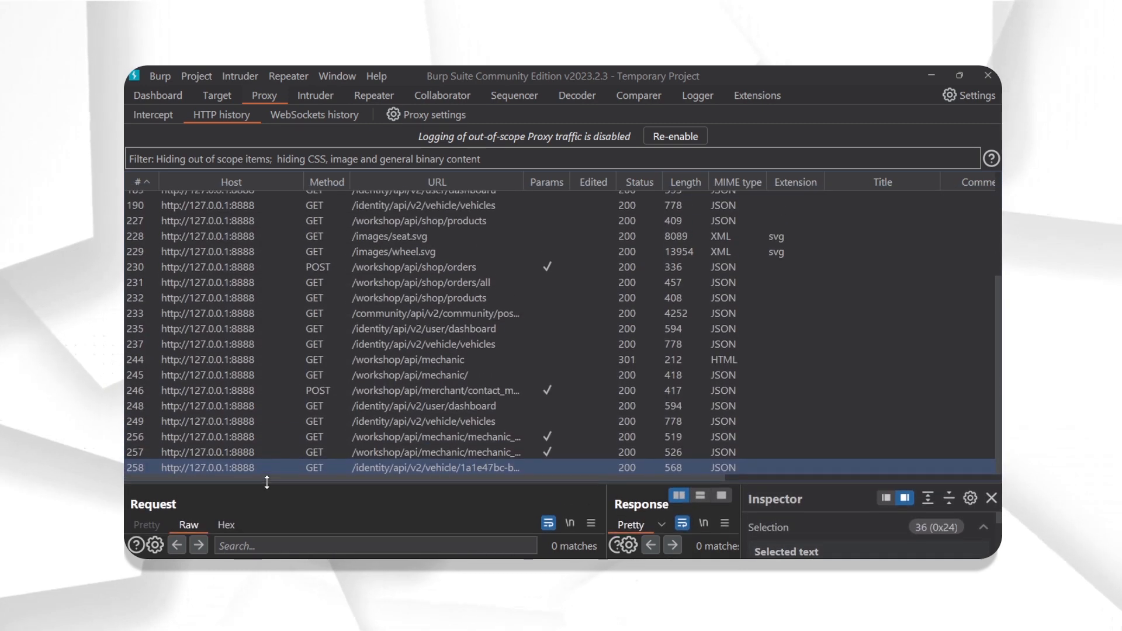
left_click(440, 314)
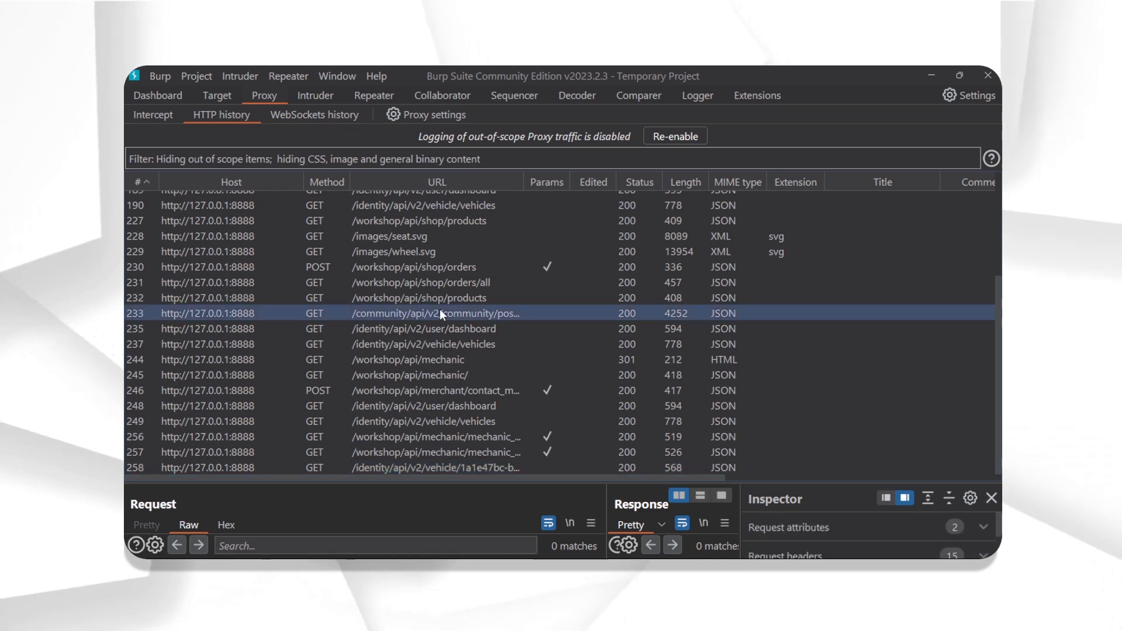
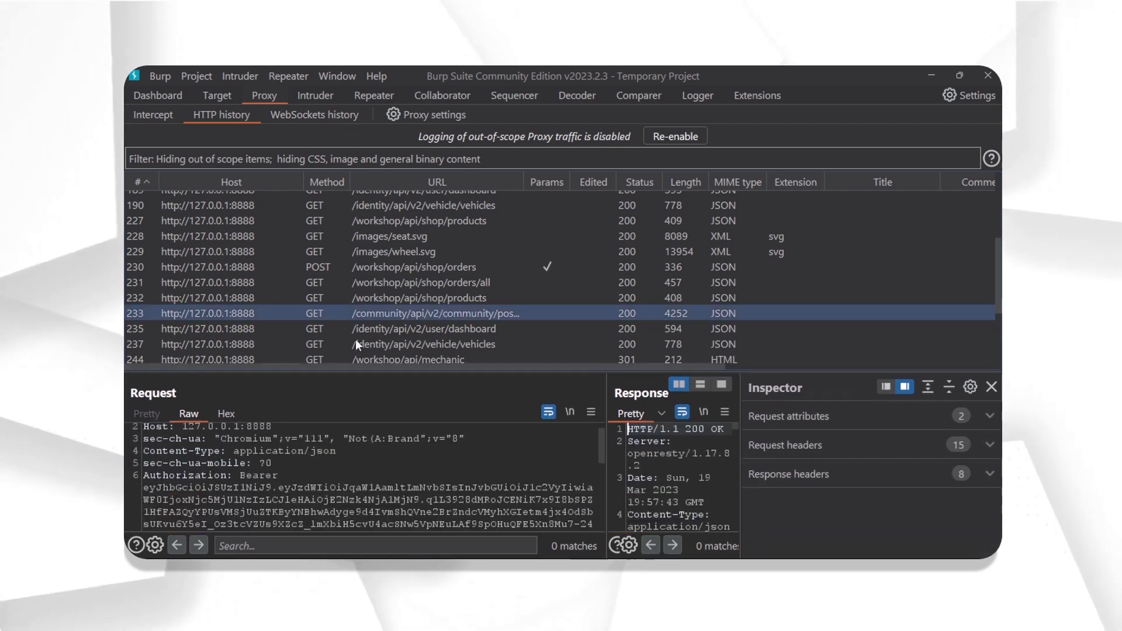
- Expand the Request and Response panes for GET /community/api/v2/community/posts/recent to fill the window
left_click_drag(374, 373, 398, 129)
scroll(363, 368, "up", 1)
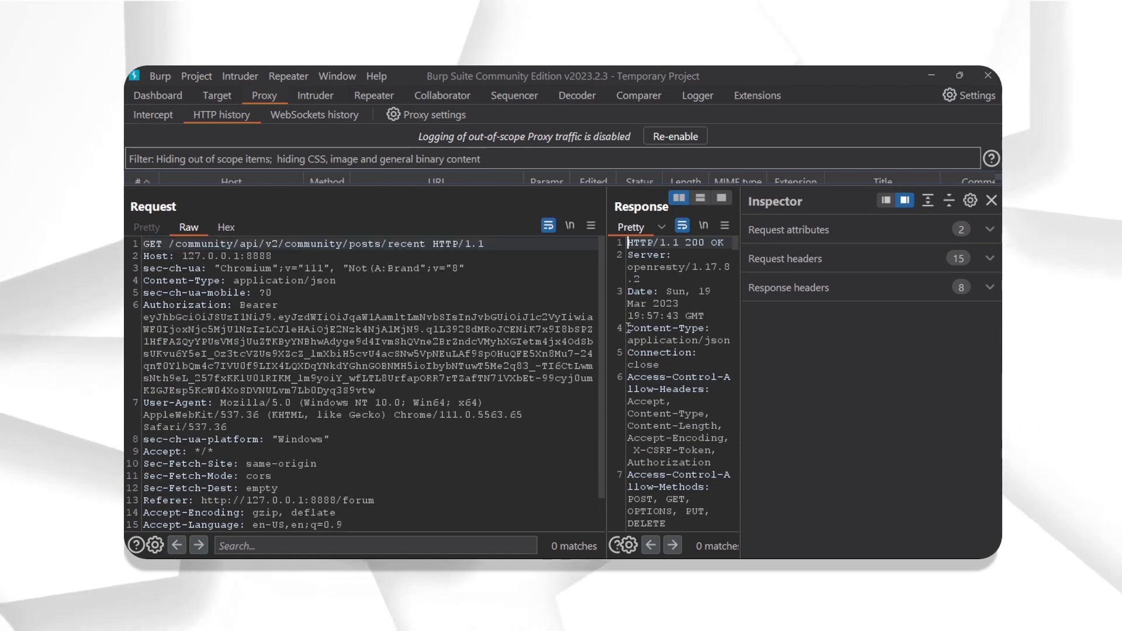
- Widen the Response pane and scroll the posts JSON to each author's email and vehicleid fields
left_click_drag(606, 305, 186, 320)
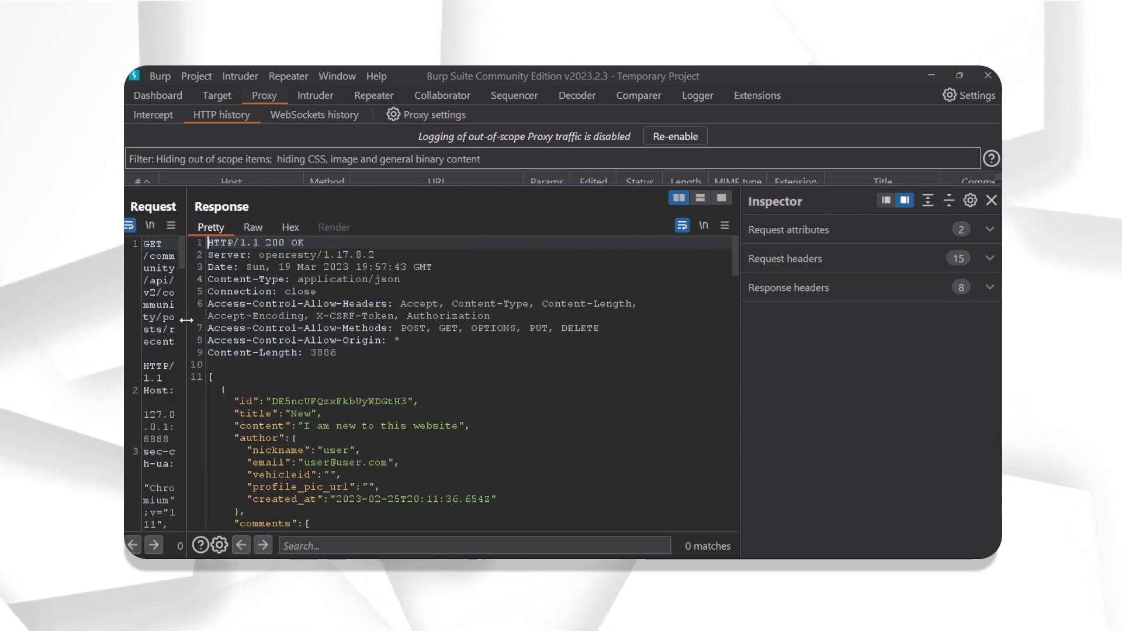
scroll(426, 322, "down", 1)
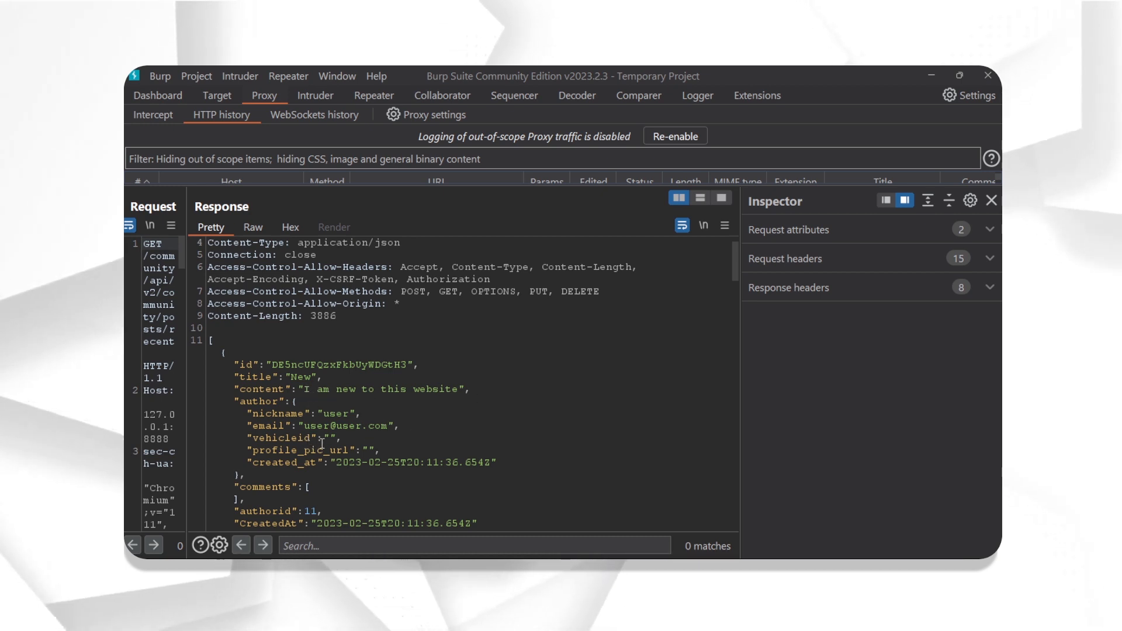
left_click(331, 437)
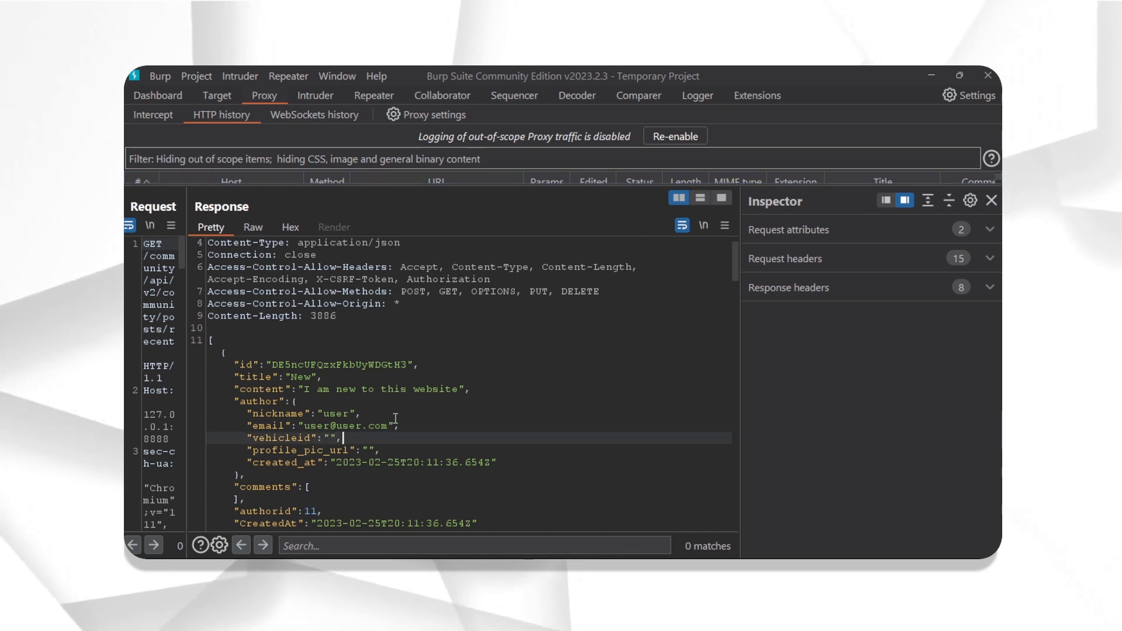
scroll(385, 409, "down", 2)
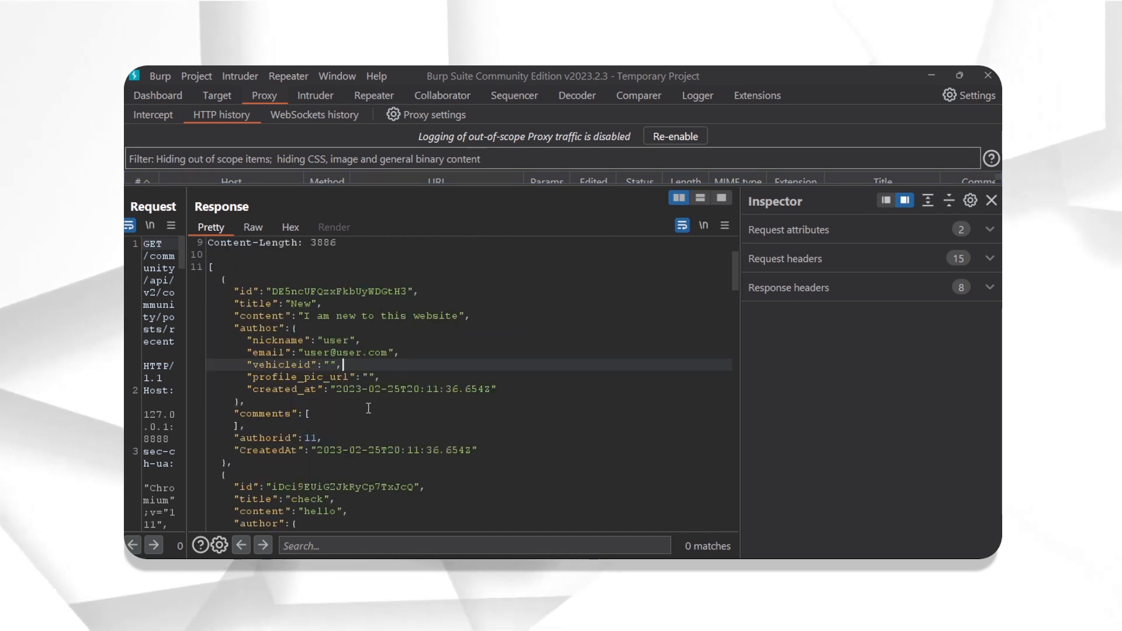
scroll(459, 368, "down", 1)
scroll(467, 397, "down", 2)
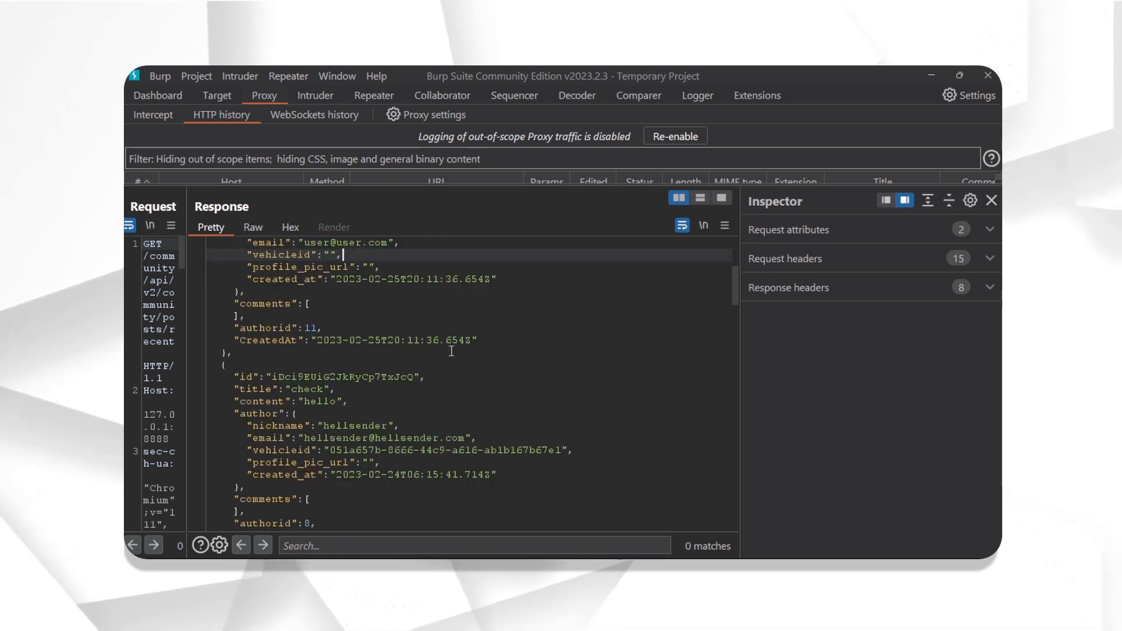
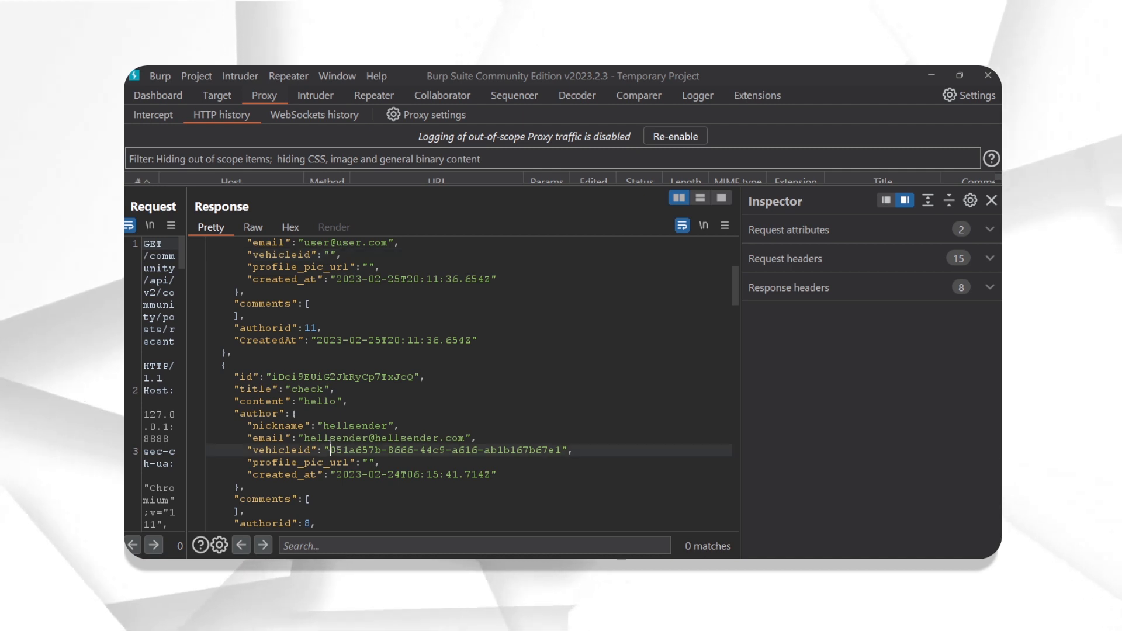
- Select the second author's vehicleid value in the Pretty response so Inspector shows it
left_click_drag(330, 450, 558, 452)
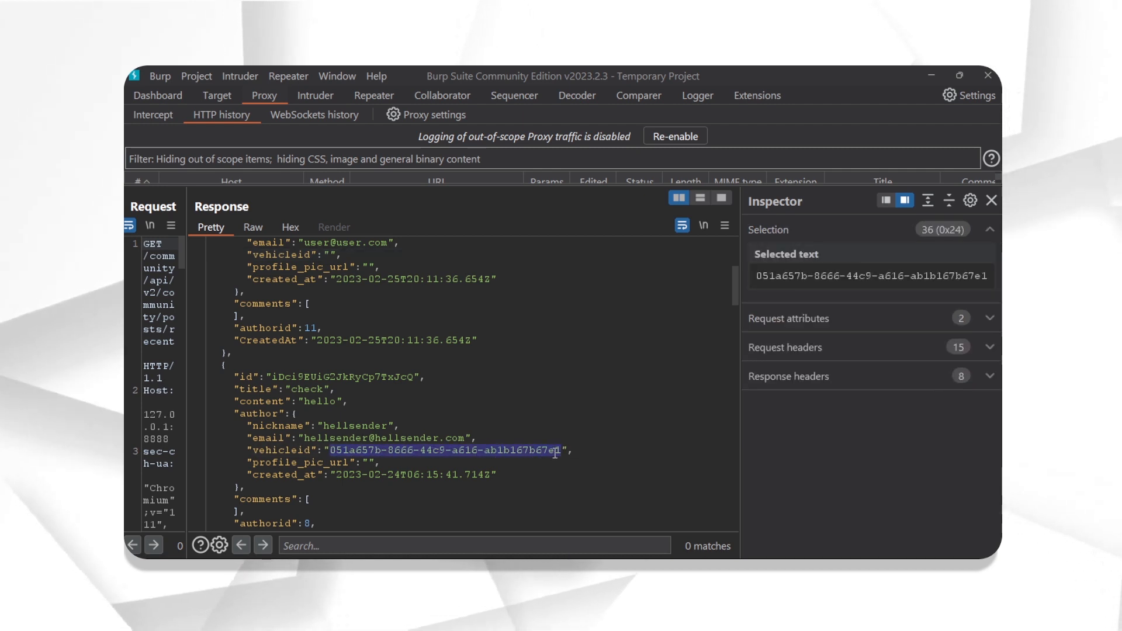
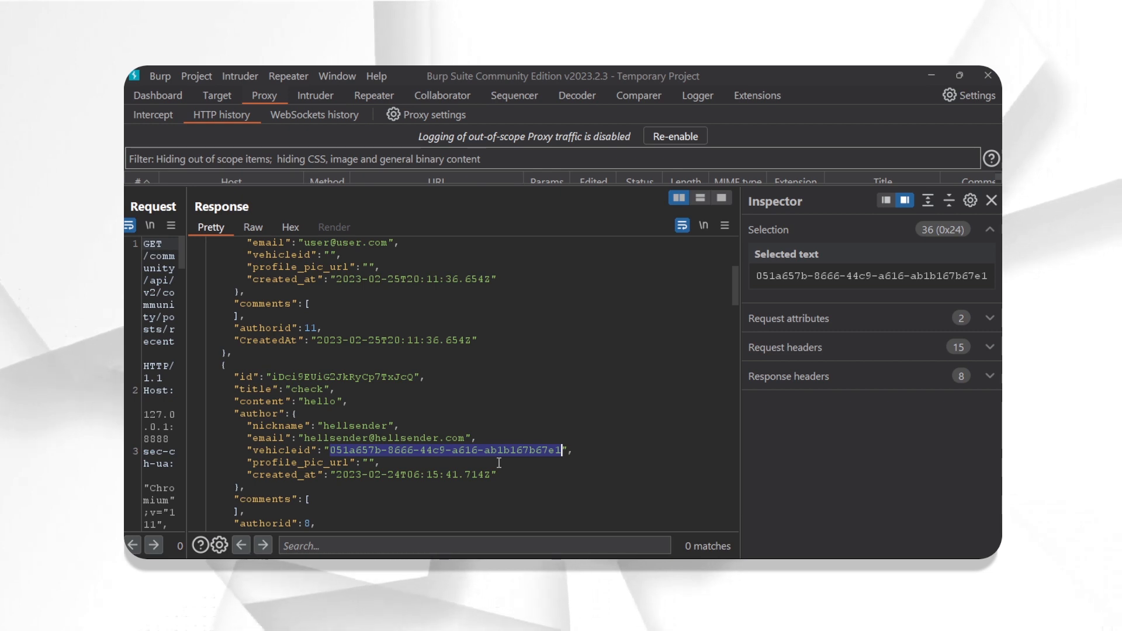
- Select the vehicleid key in the response JSON, then deselect it so Inspector's Selection section disappears
double_click(303, 454)
left_click(351, 462)
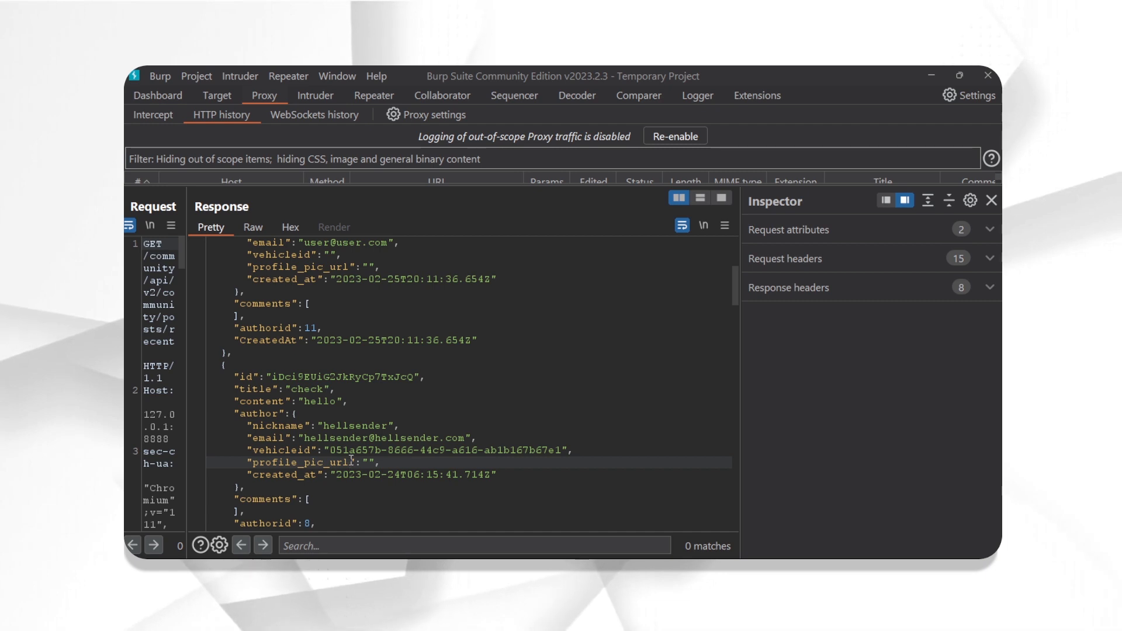
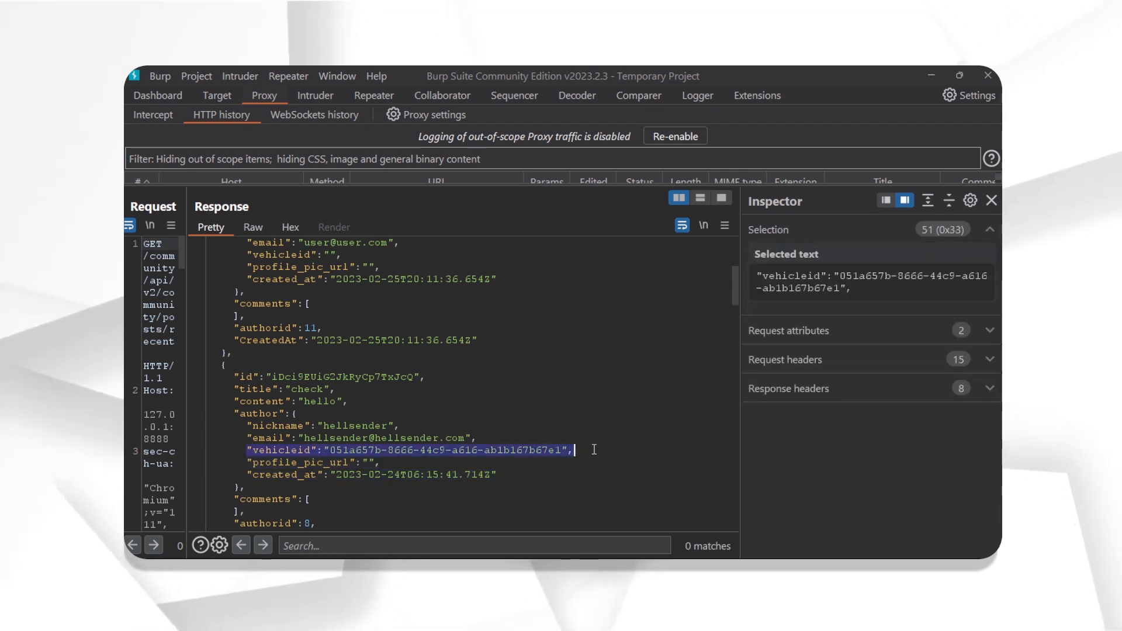
- Highlight another user's post id, title and vehicleid values in the recent-posts JSON response
left_click(291, 376)
double_click(291, 376)
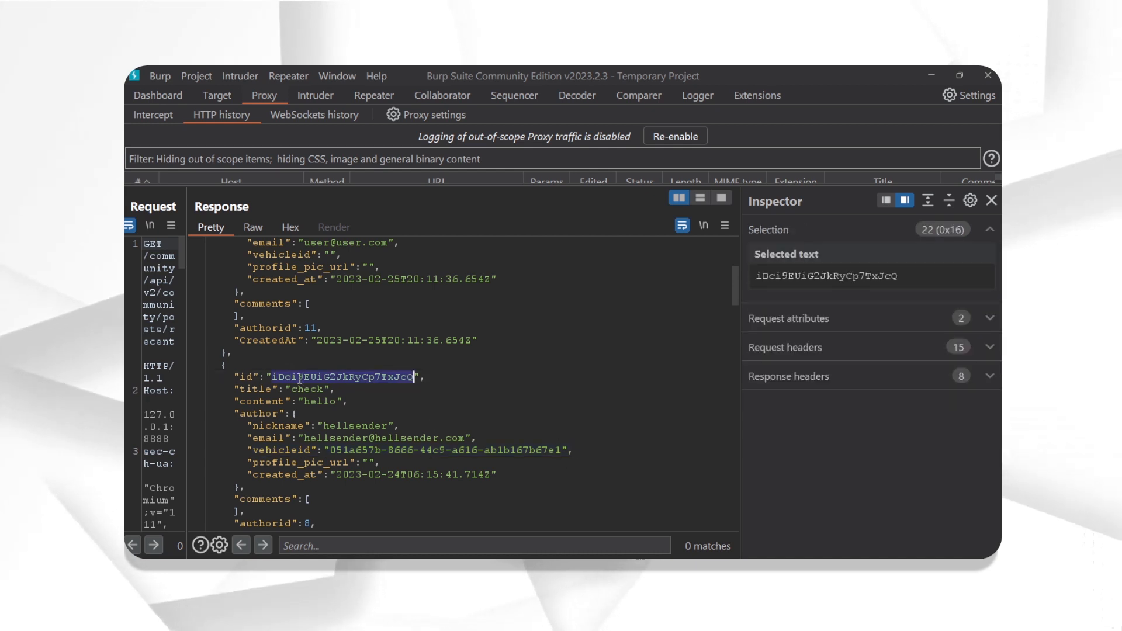
left_click(318, 400)
double_click(319, 388)
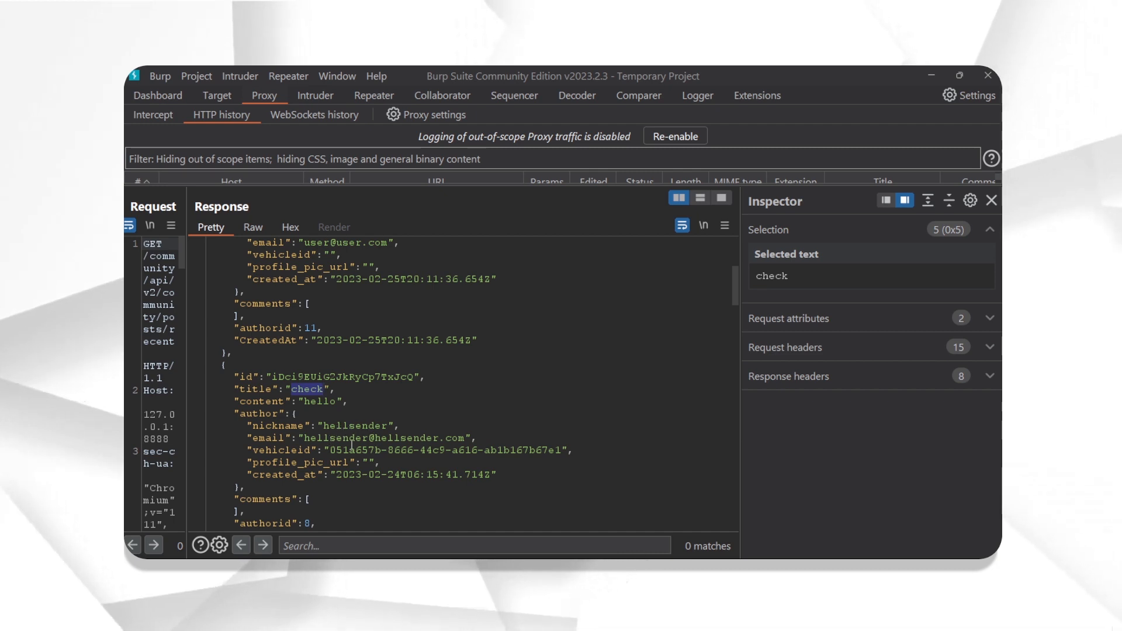
left_click_drag(330, 450, 562, 450)
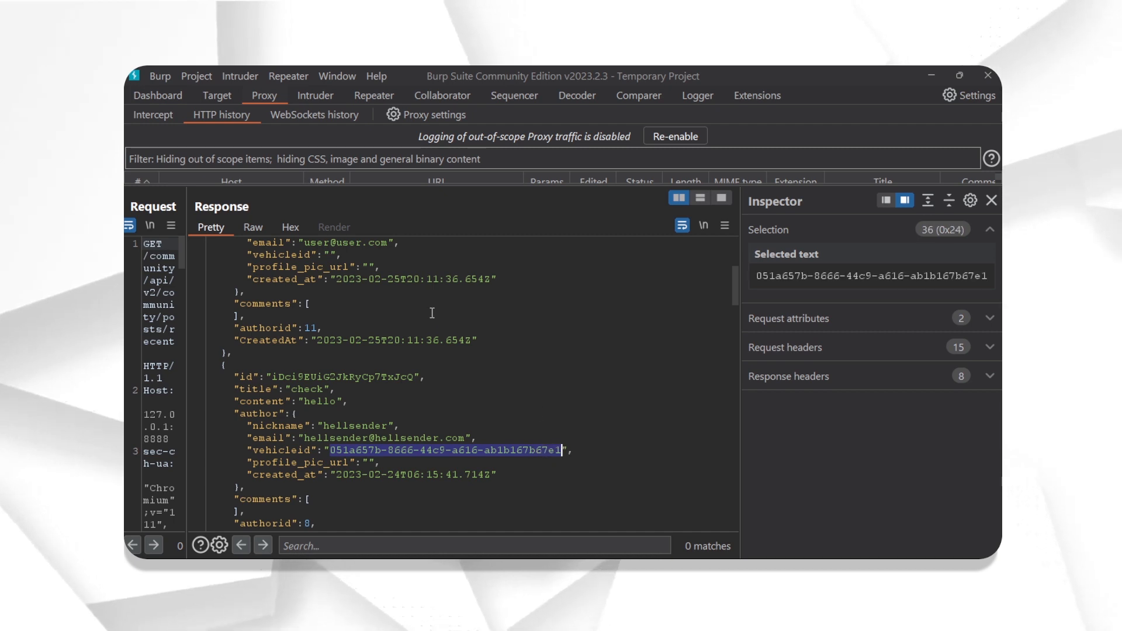
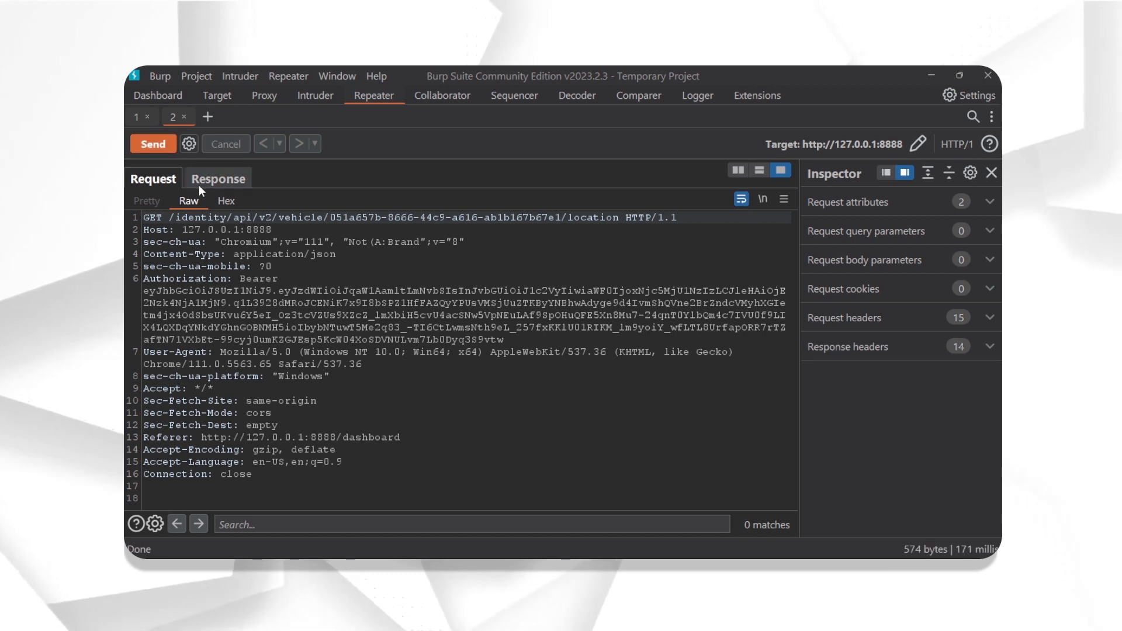
- Show the Repeater response to inspect the other user's car latitude, longitude and fullName
left_click(199, 182)
scroll(304, 326, "down", 1)
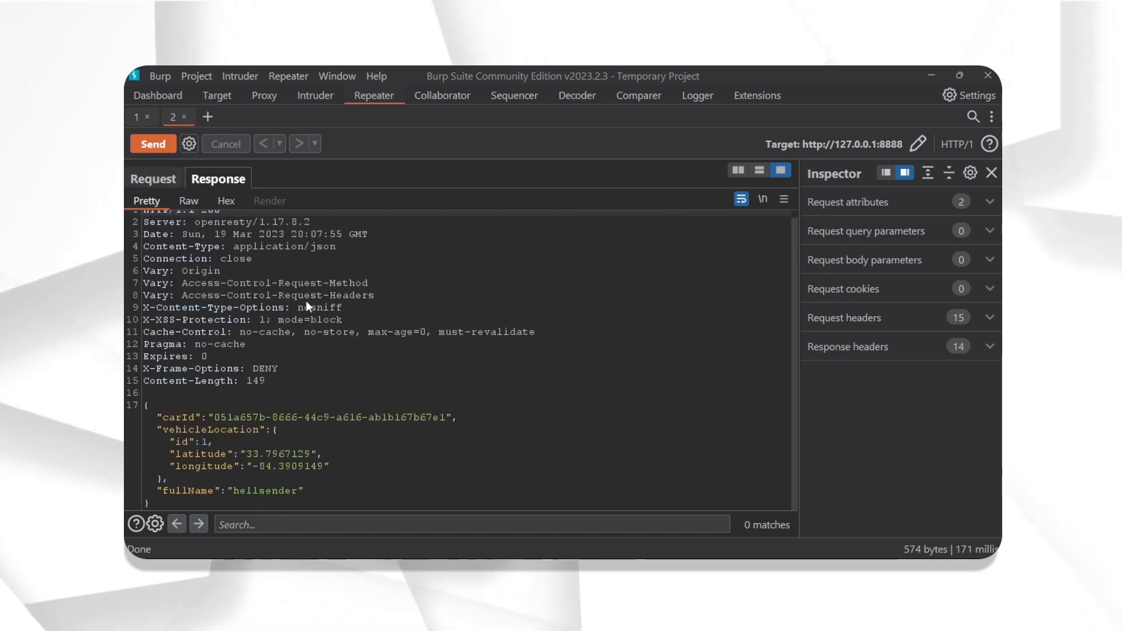